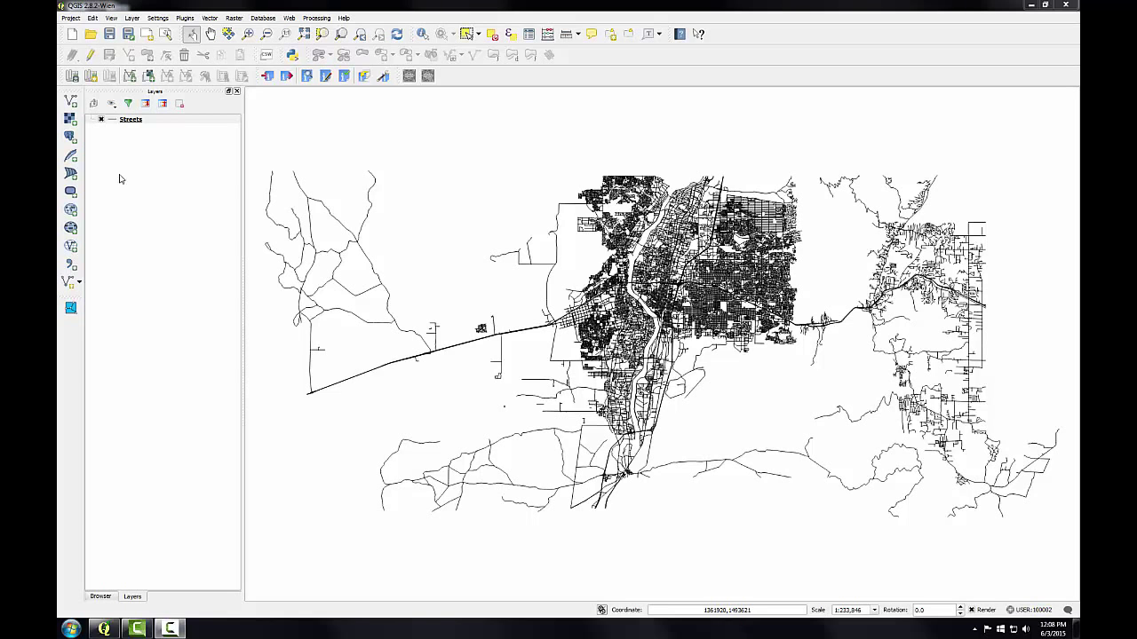
Open the Streets layer's attribute table to view its 41,825 street records.
right_click(128, 124)
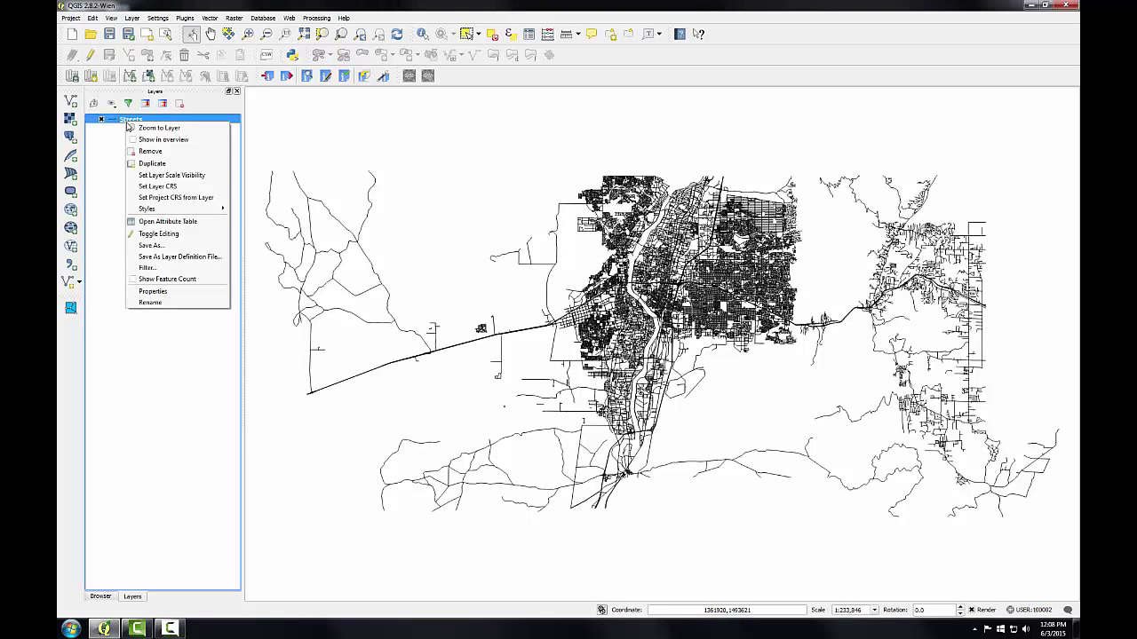
click(167, 222)
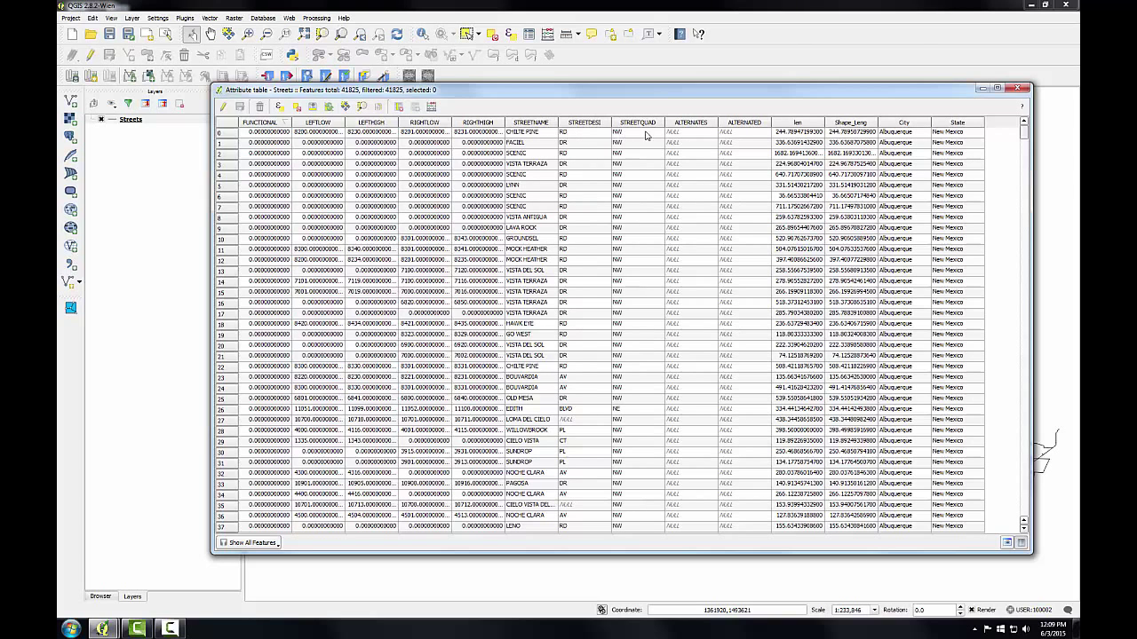
Close the Streets table and add Addresses.csv as a vector layer, showing all file types.
click(1022, 88)
click(70, 103)
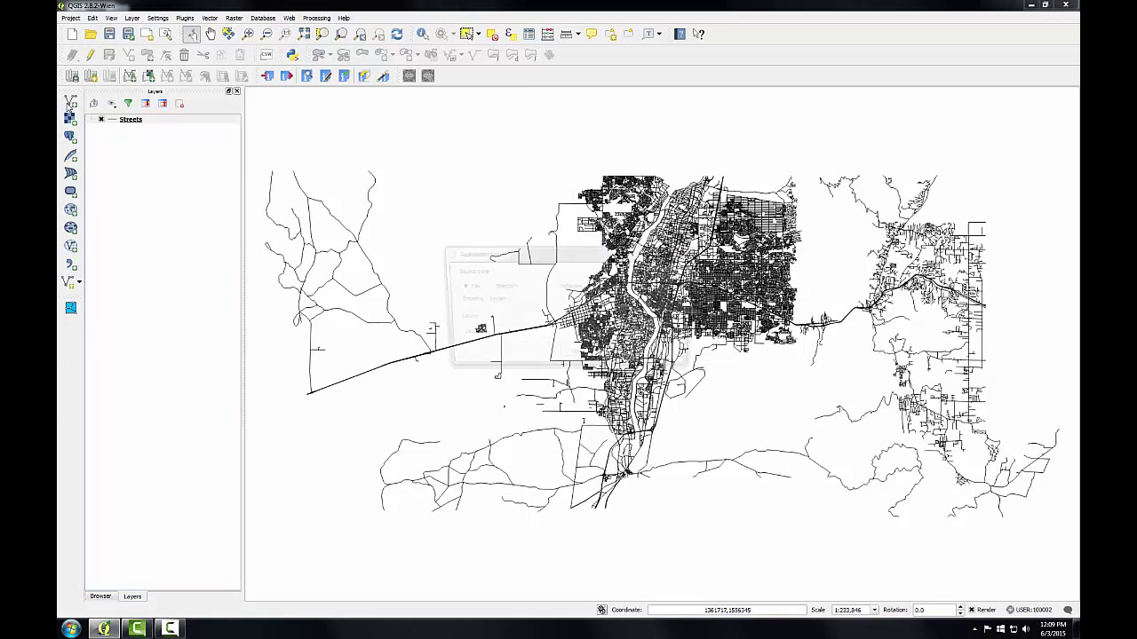
click(664, 335)
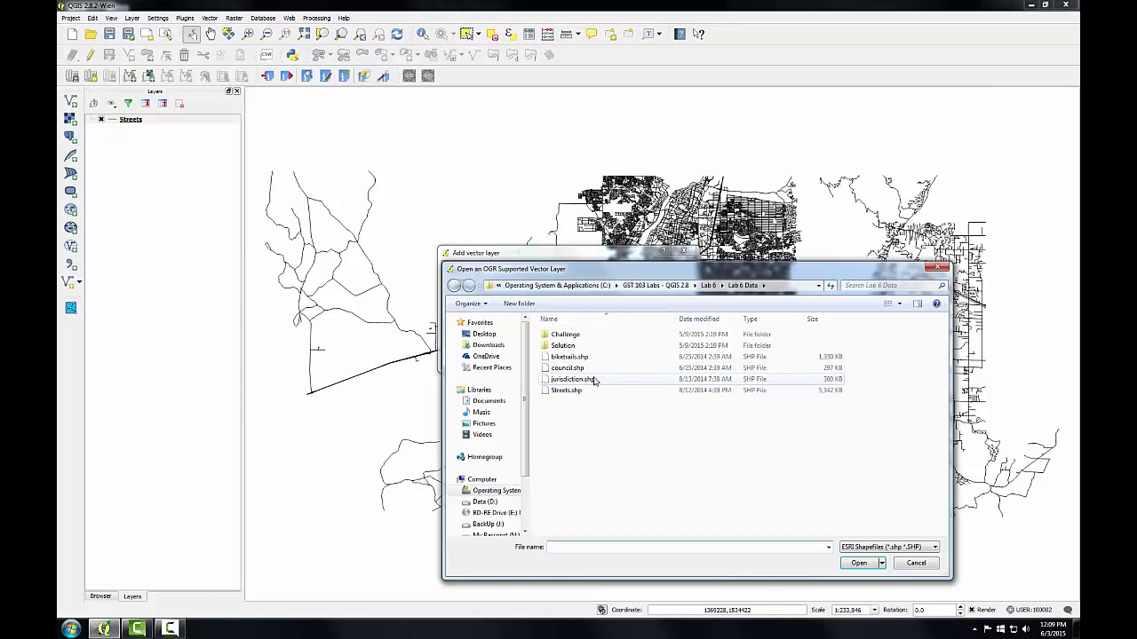
click(913, 547)
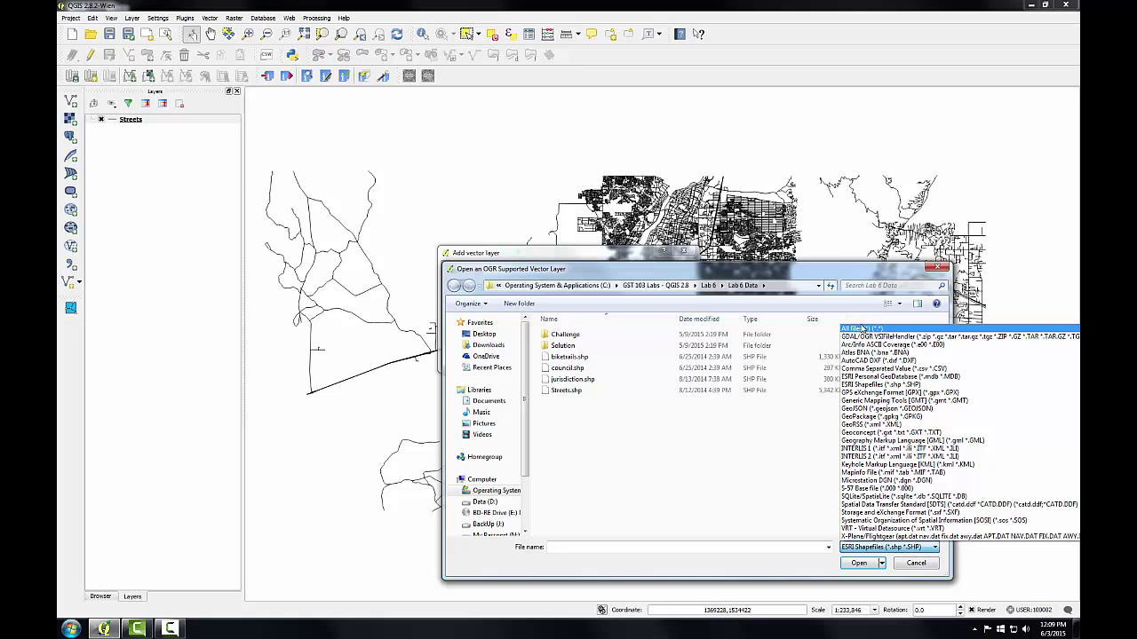
click(857, 330)
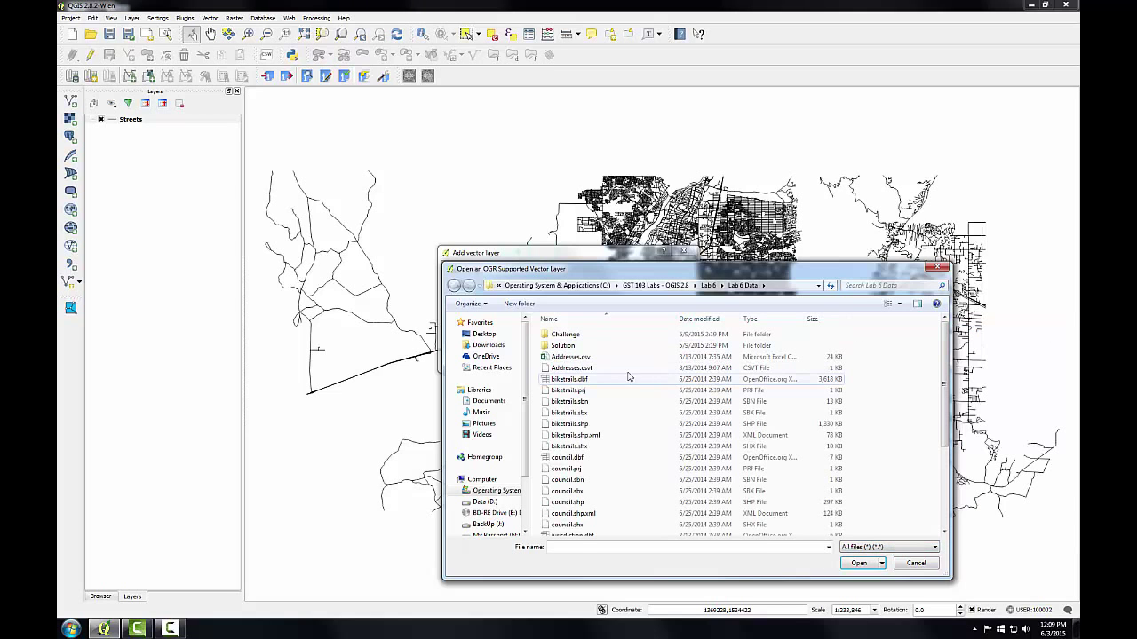
click(579, 357)
click(858, 565)
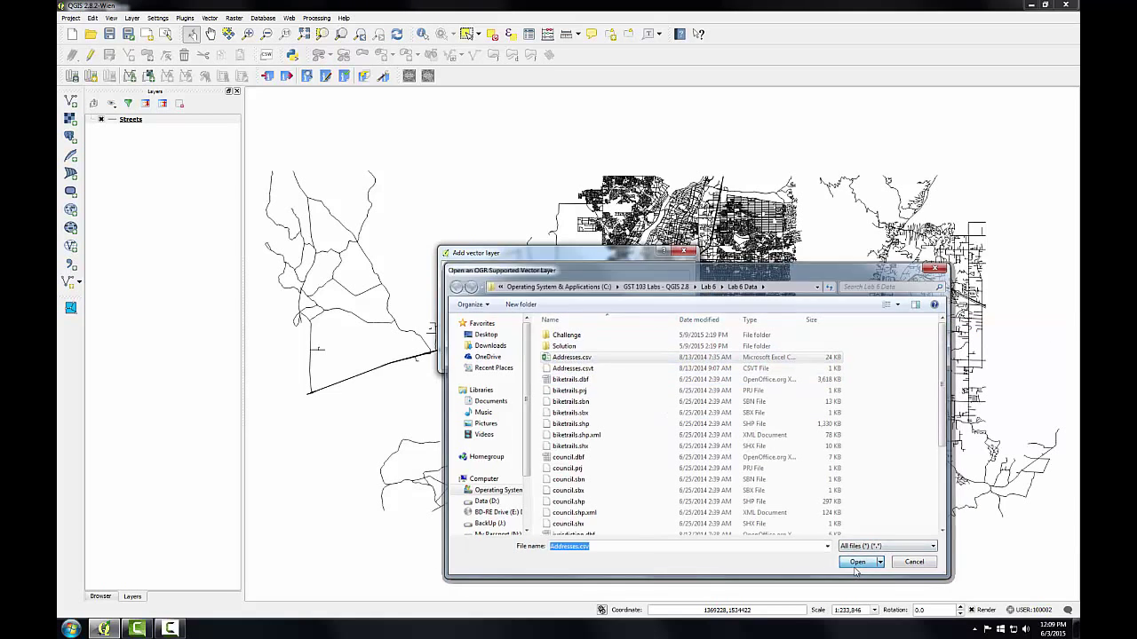
click(579, 364)
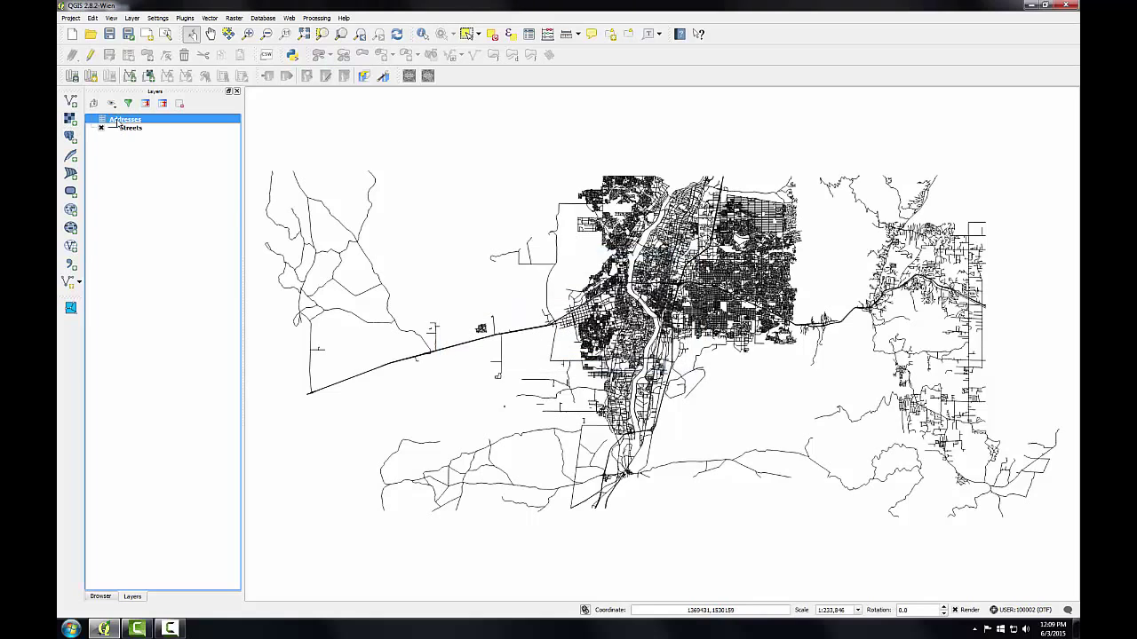
Review the 203 records in the Addresses attribute table, then close it.
right_click(118, 120)
click(152, 219)
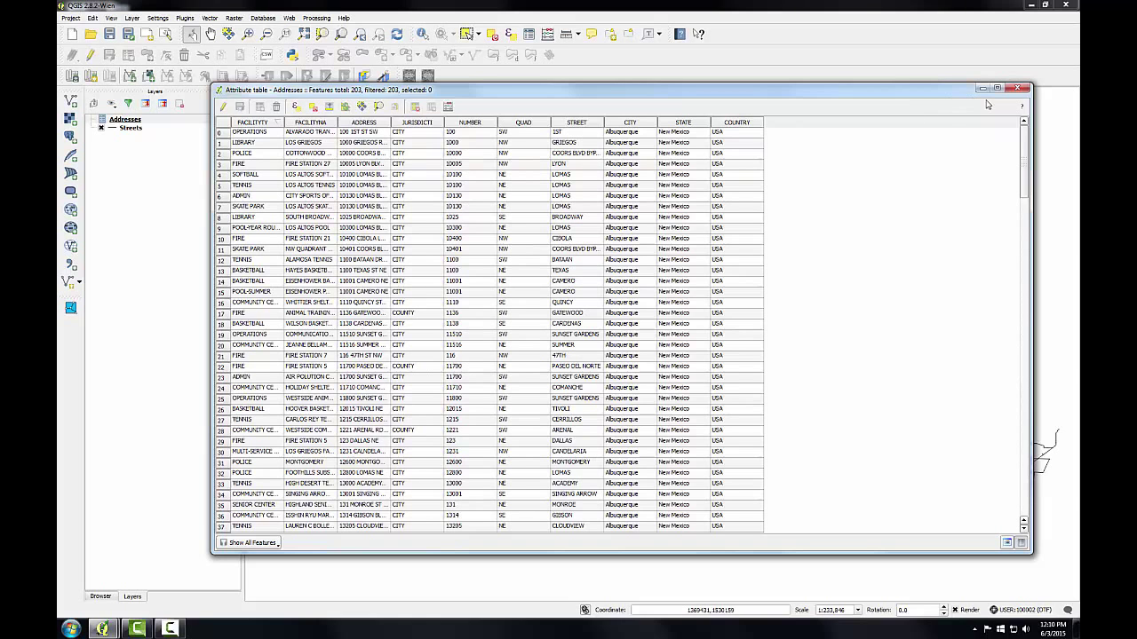
click(1022, 87)
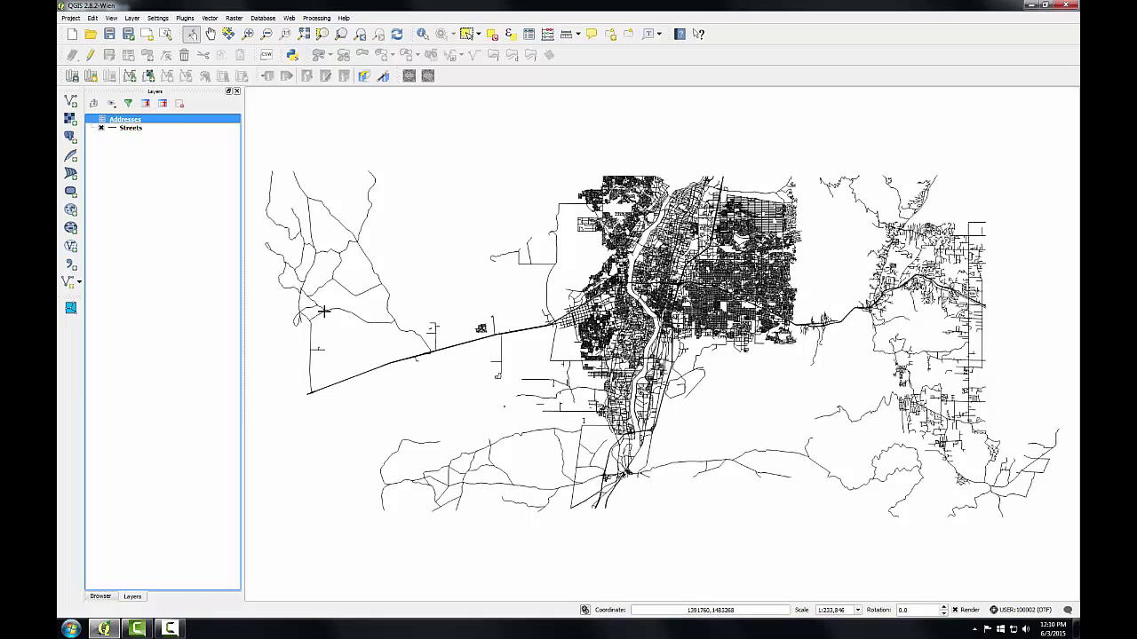
Search the plugin manager for 'MQGI' and install the mmqgis plugin.
click(184, 18)
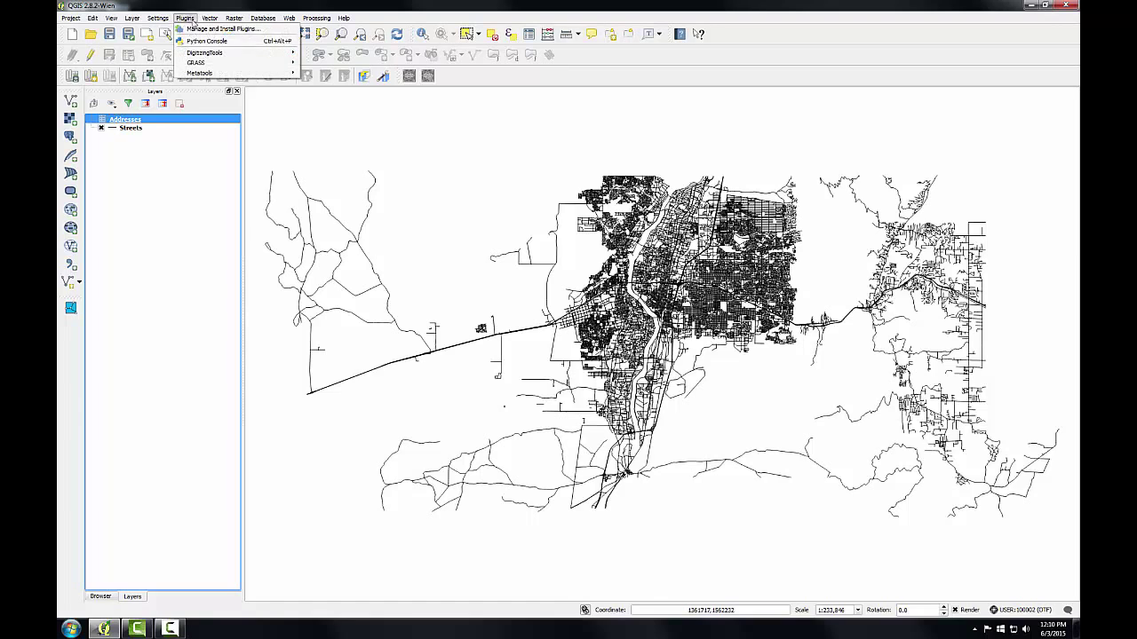
click(197, 28)
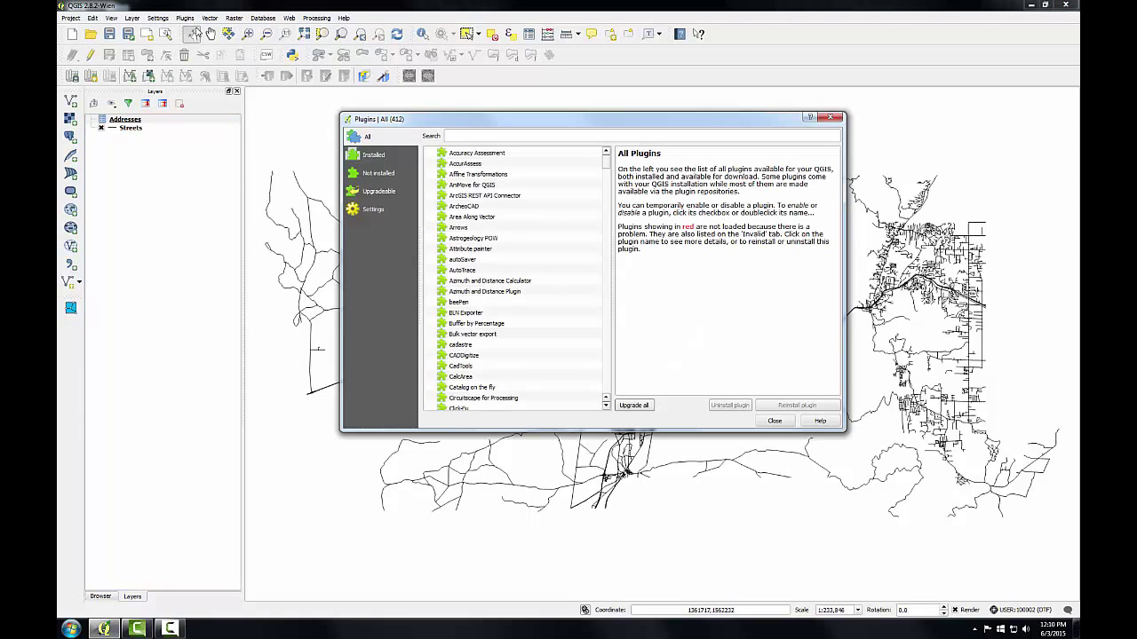
click(474, 137)
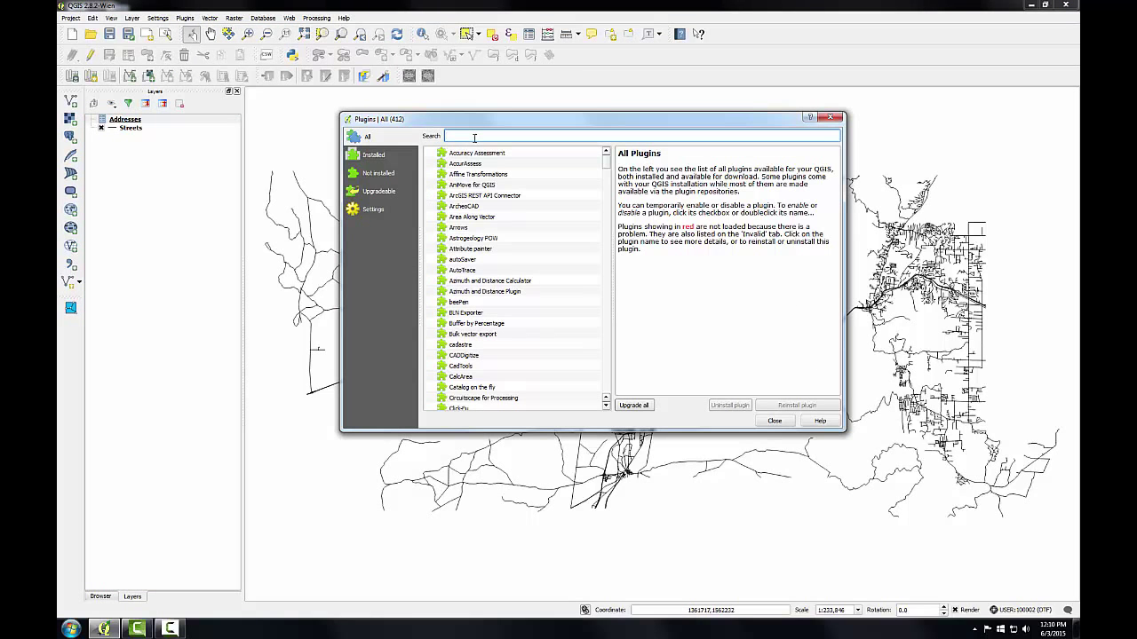
text(MQGIS)
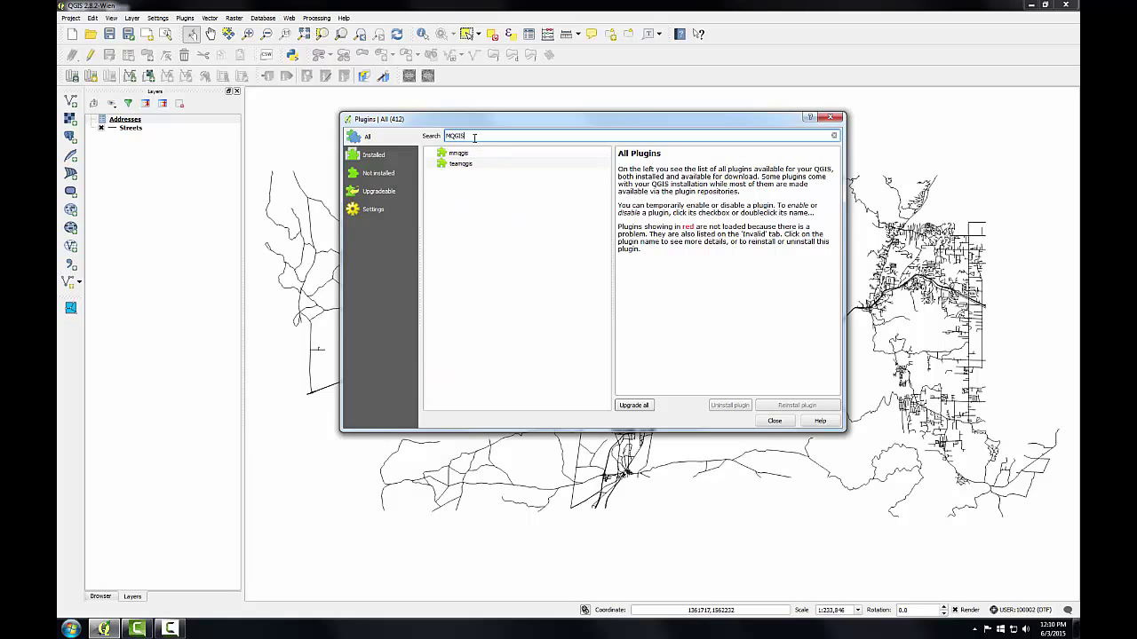
click(484, 156)
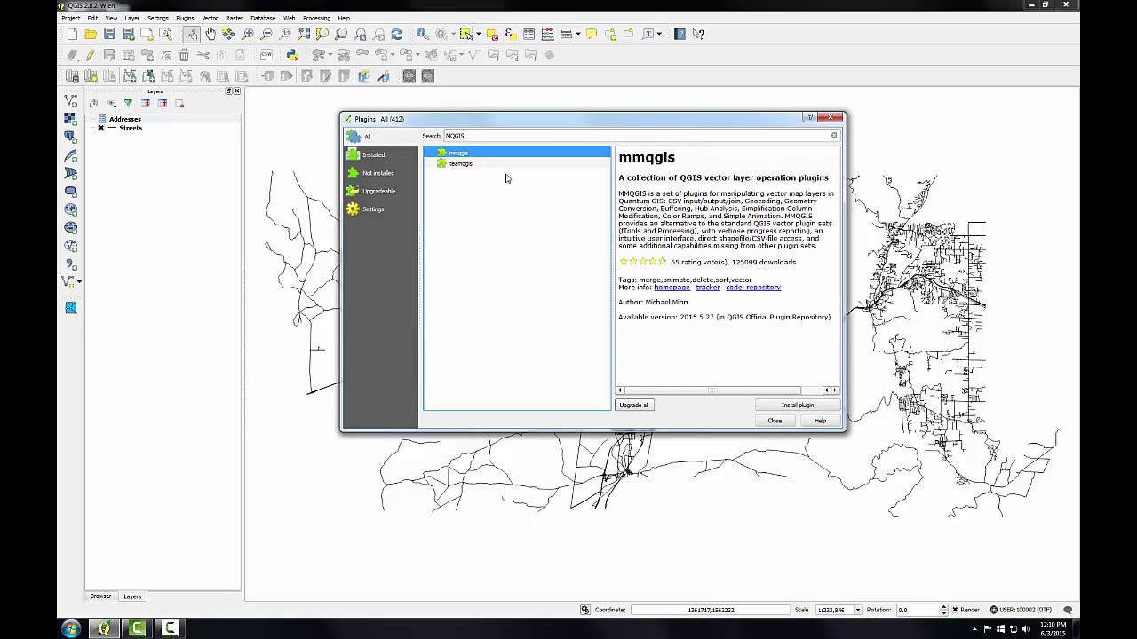
click(810, 409)
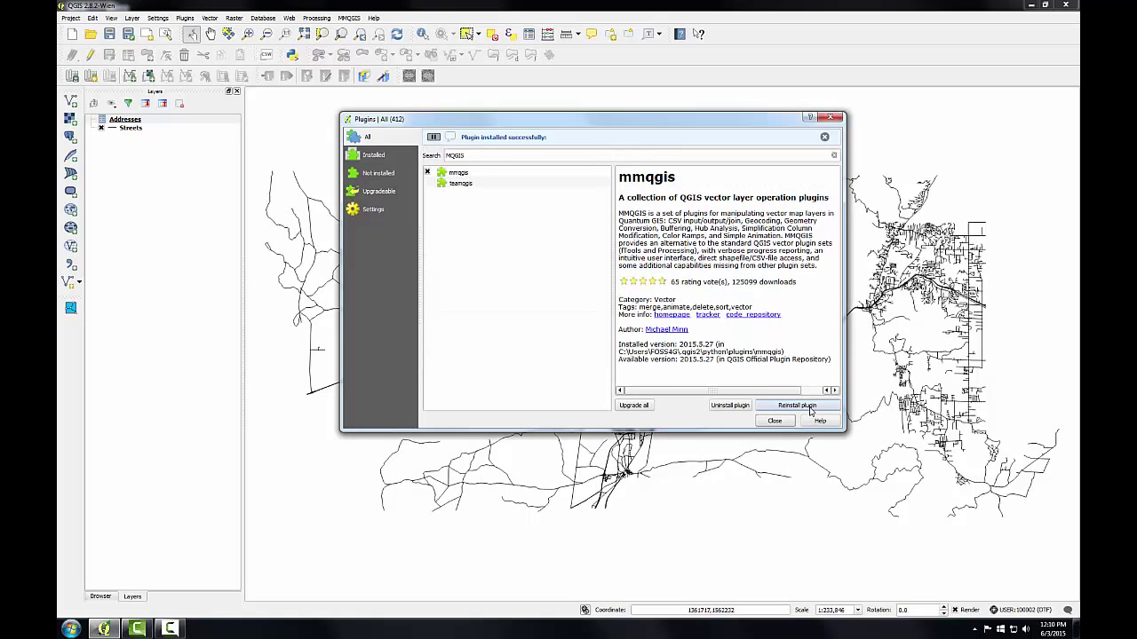
click(774, 421)
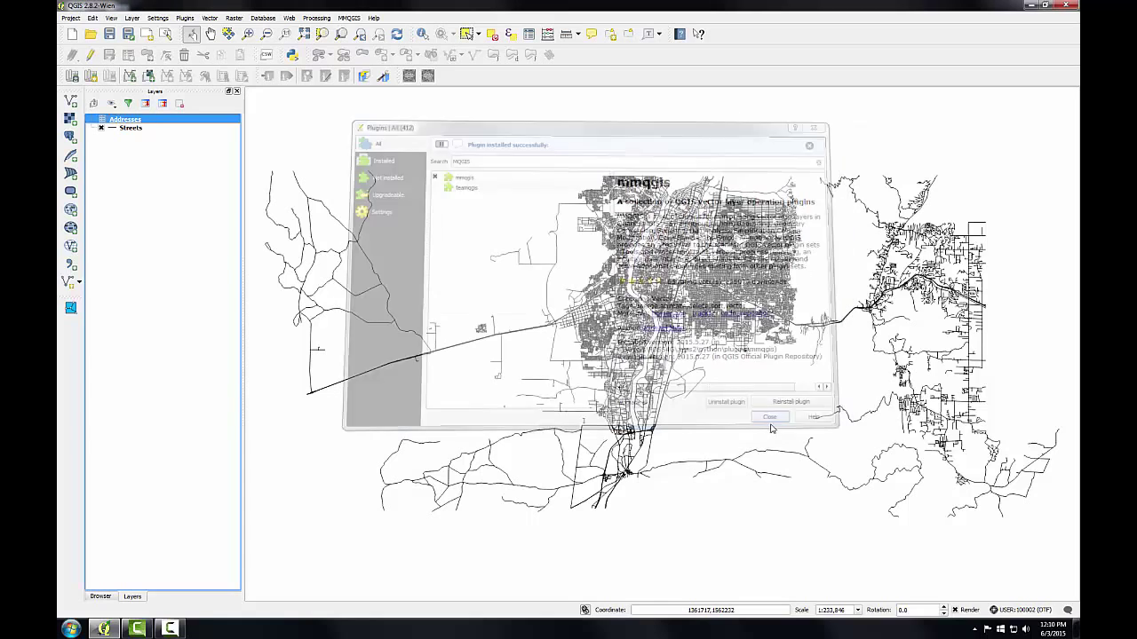
Start MMQGIS Geocode from Street Layer with Addresses.csv from Lab 6 Data as input.
click(352, 18)
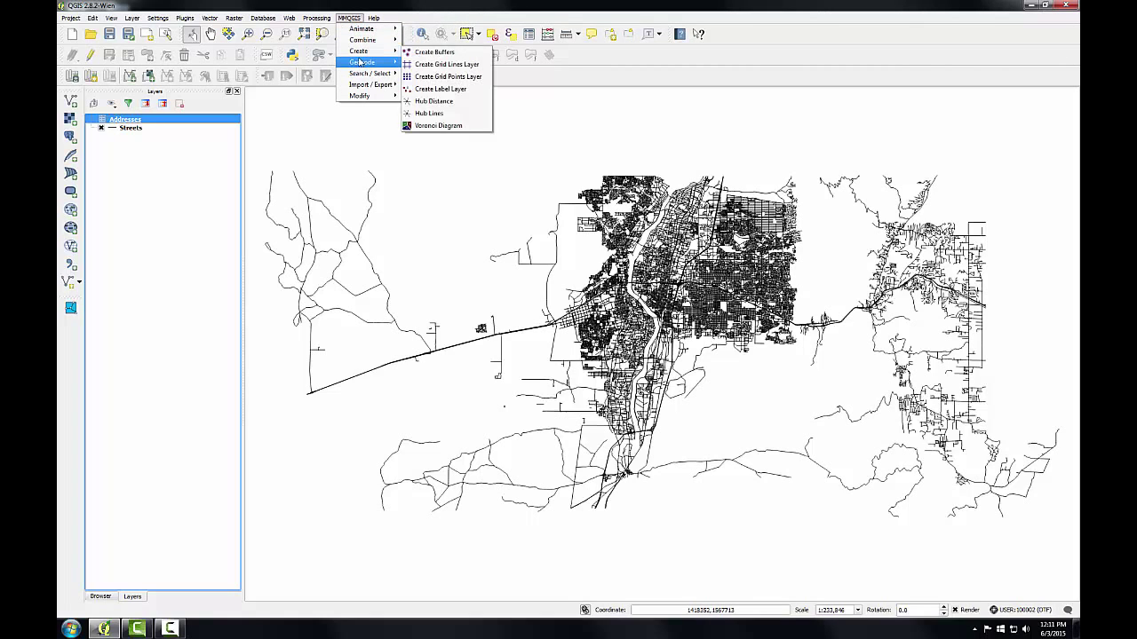
mouse_move(372, 64)
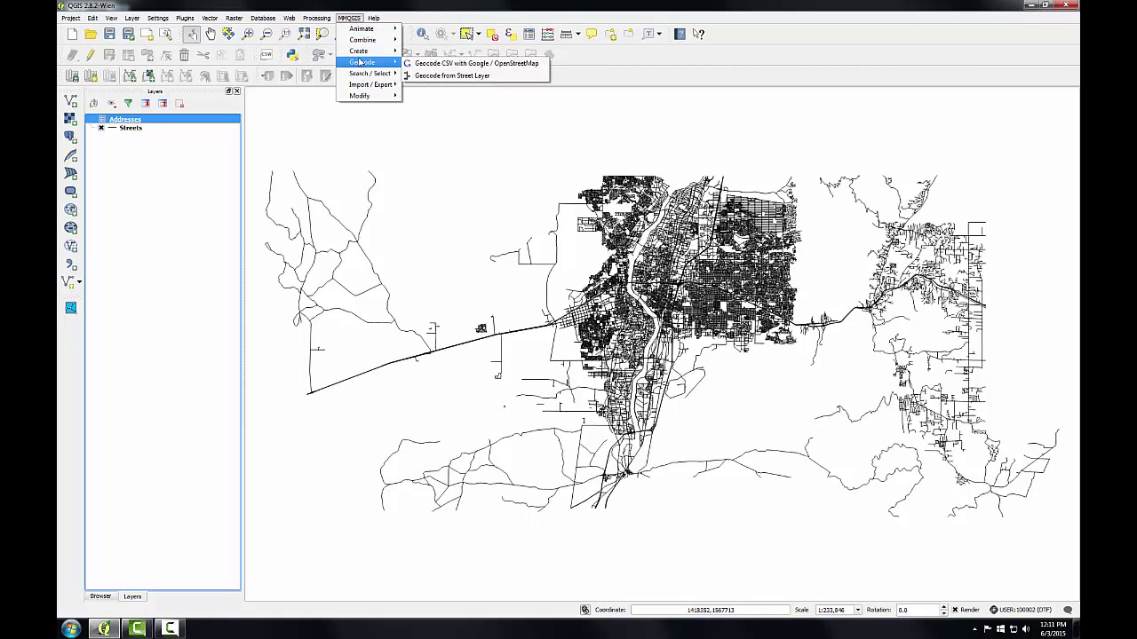
click(423, 80)
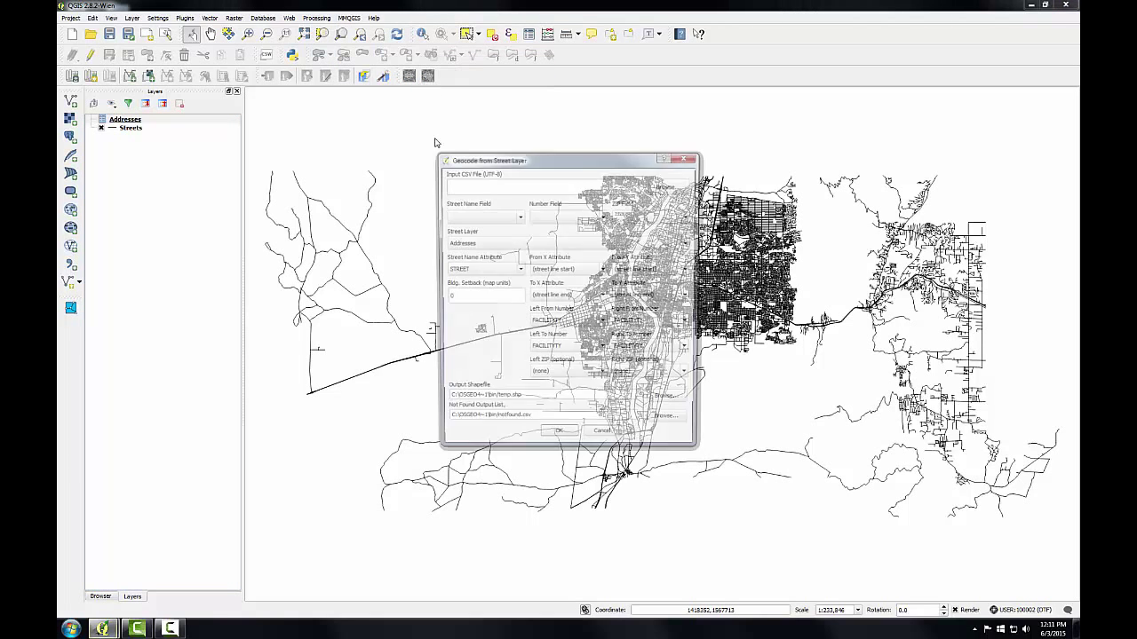
drag(487, 160, 378, 119)
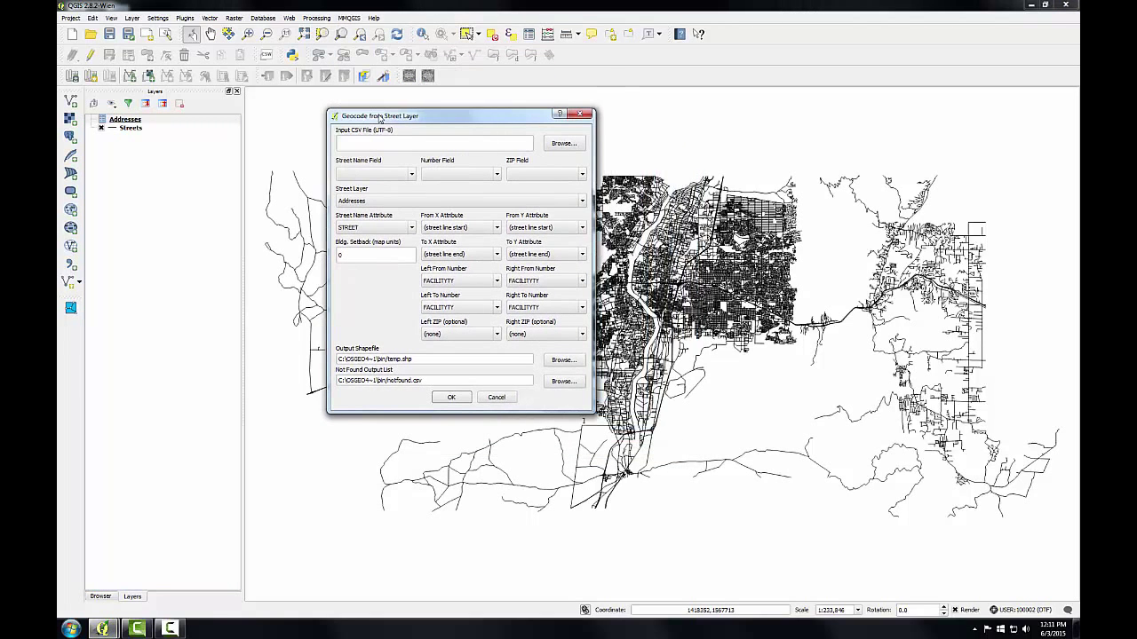
click(557, 148)
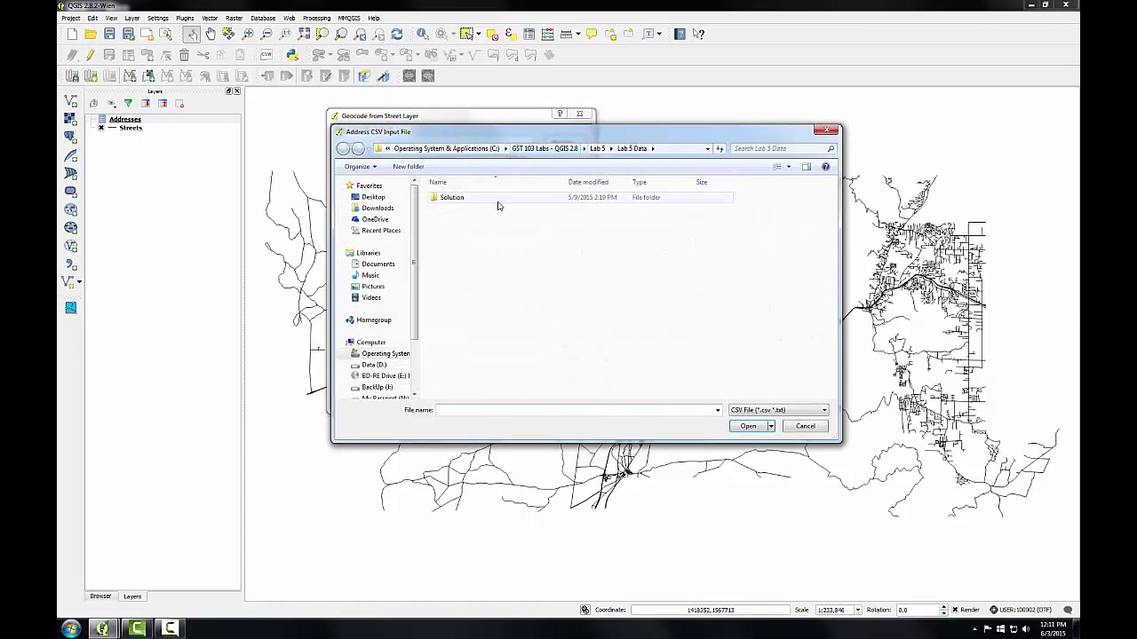
click(584, 148)
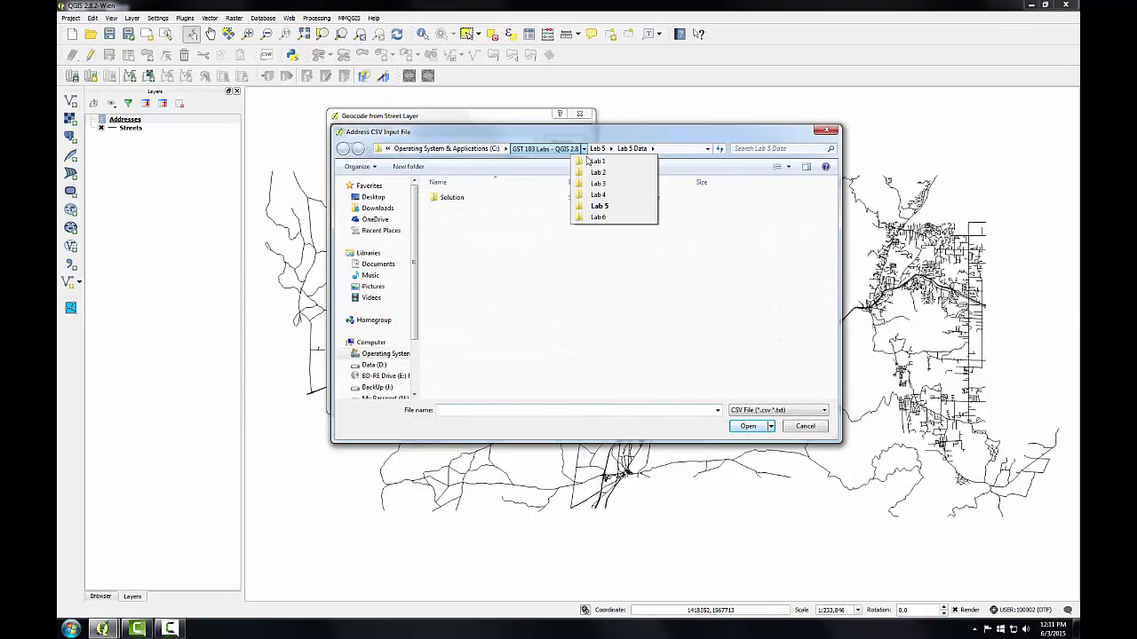
click(598, 217)
click(463, 199)
double_click(463, 199)
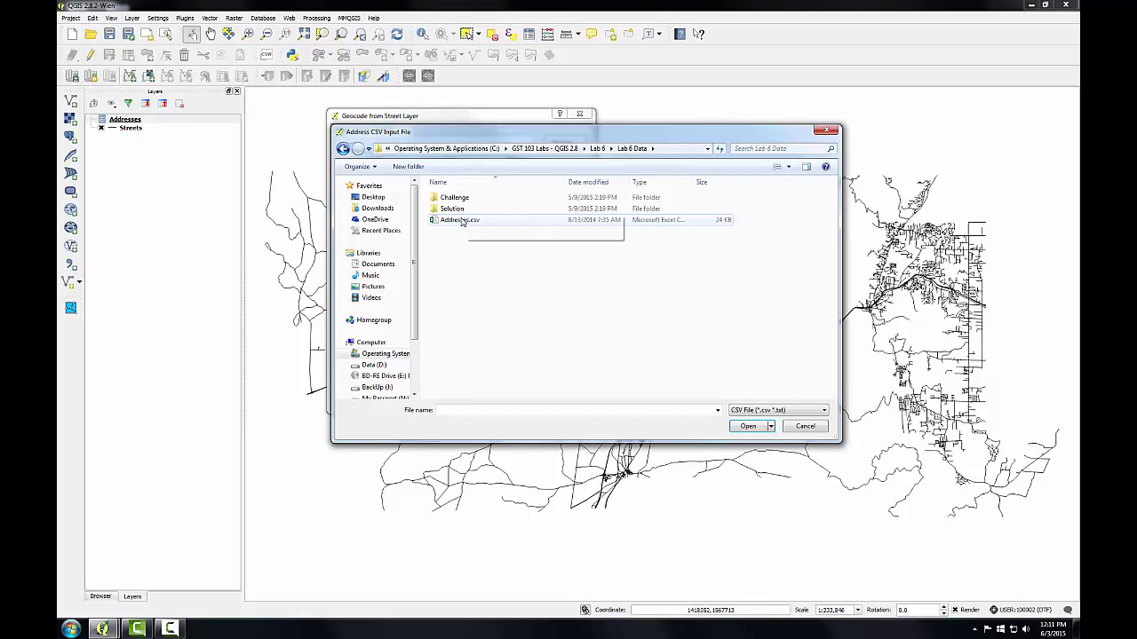
click(460, 222)
click(746, 427)
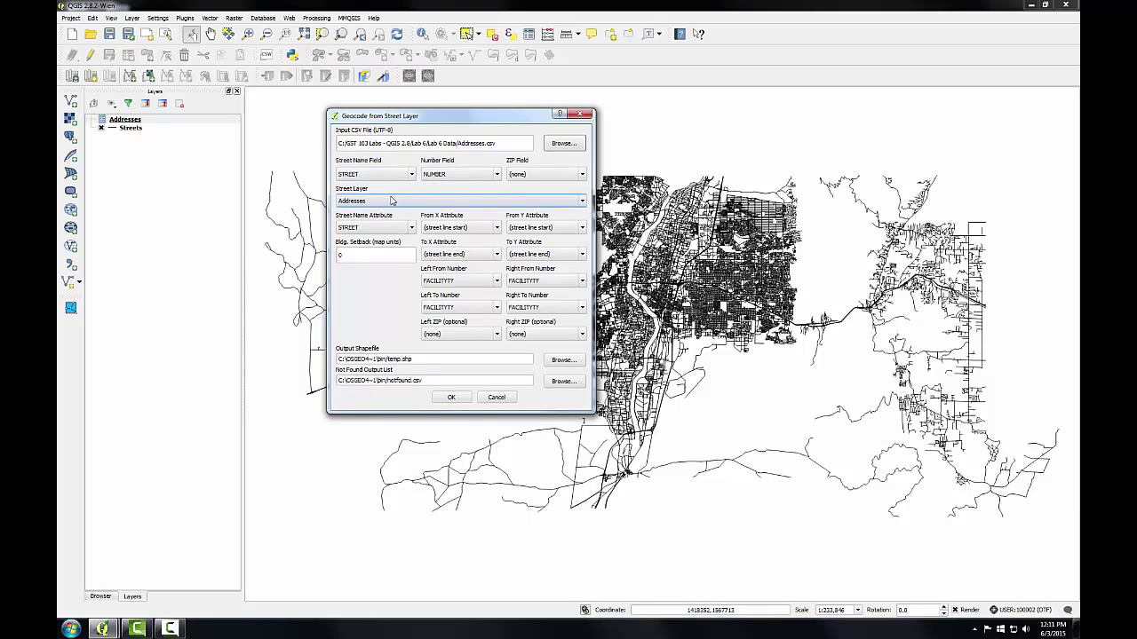
Use Streets with LEFTLOW, LEFTHIGH, RIGHTLOW, RIGHTHIGH range fields and a building setback of 20.
click(583, 204)
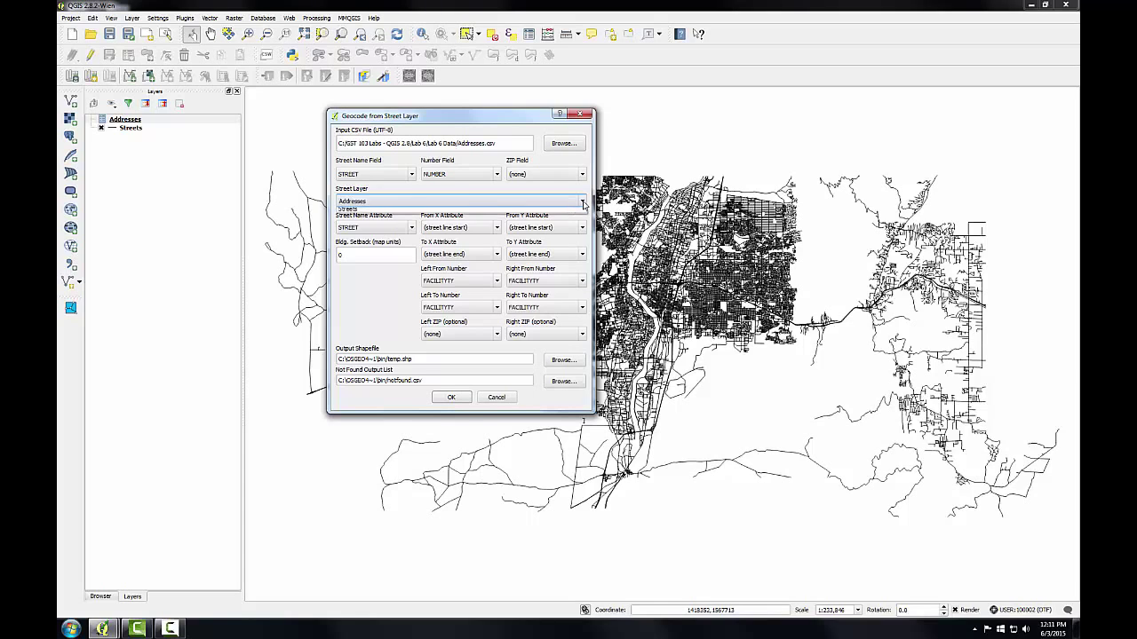
click(381, 227)
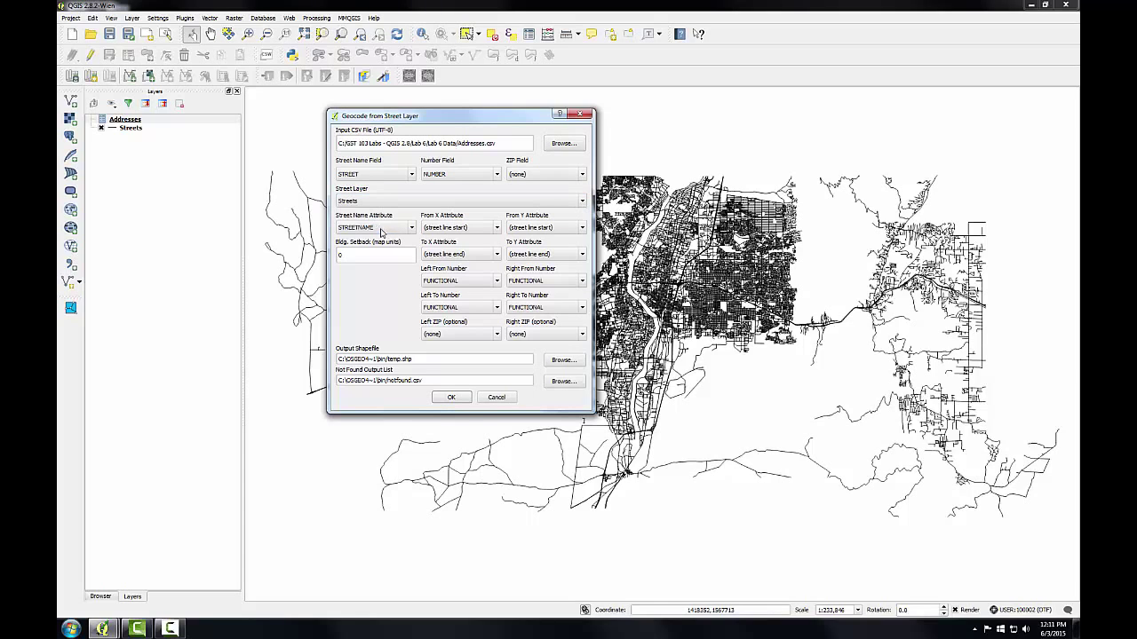
click(498, 283)
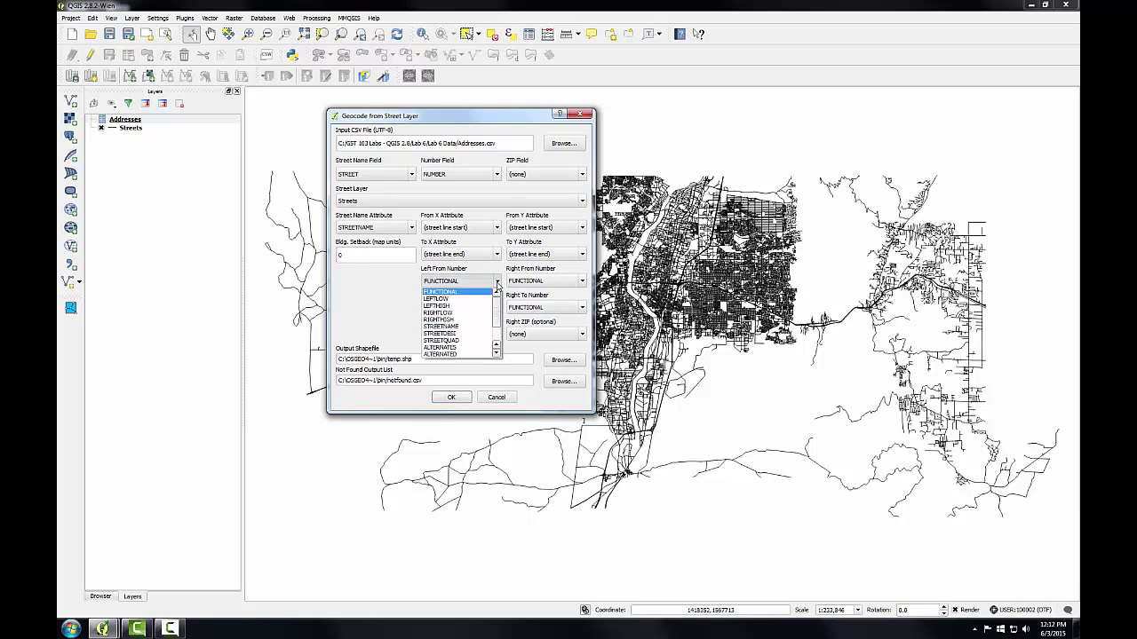
click(489, 302)
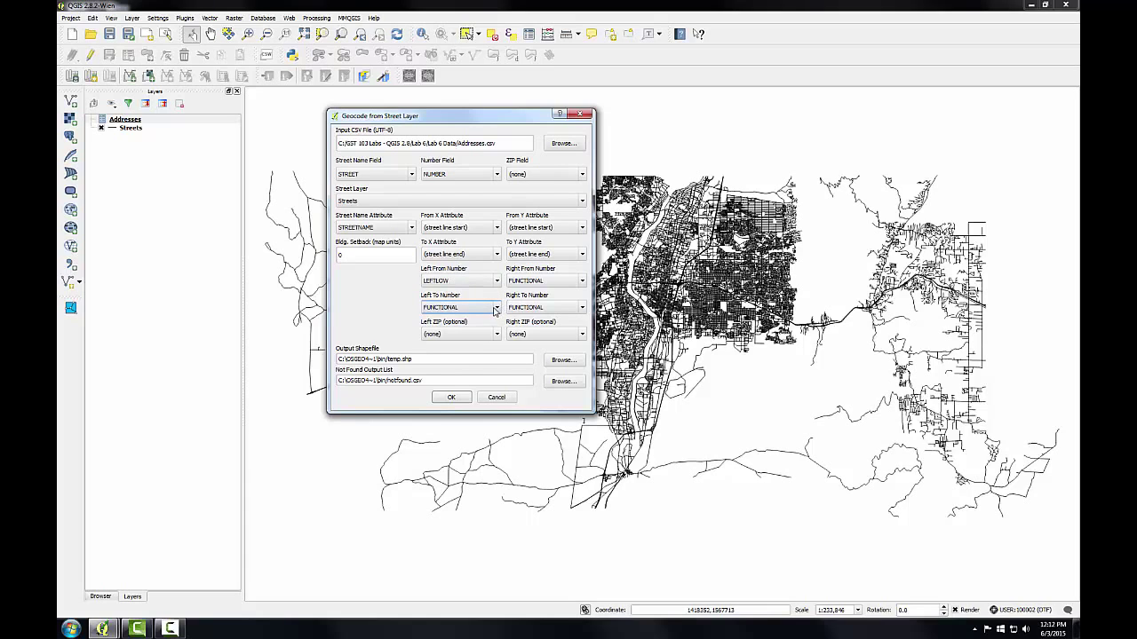
click(497, 306)
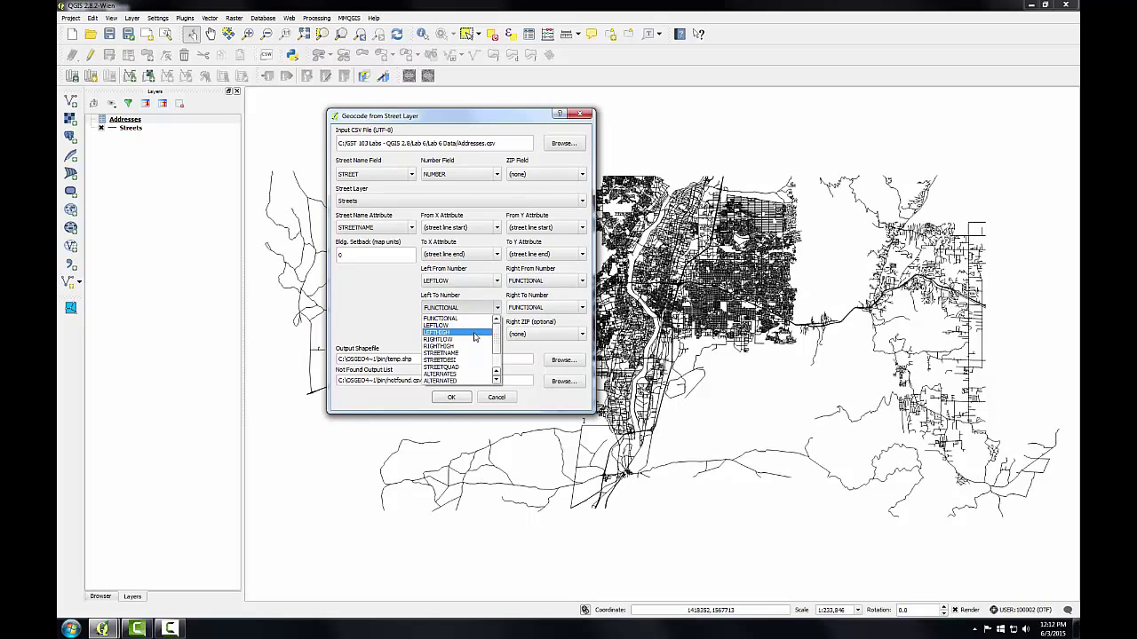
click(476, 333)
click(581, 282)
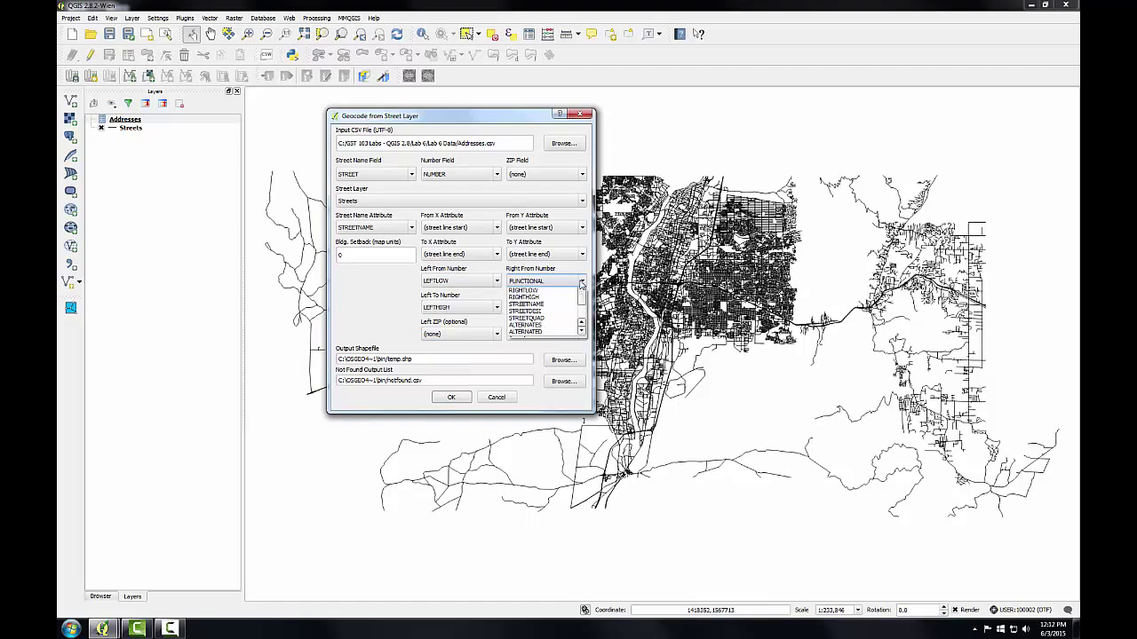
click(543, 316)
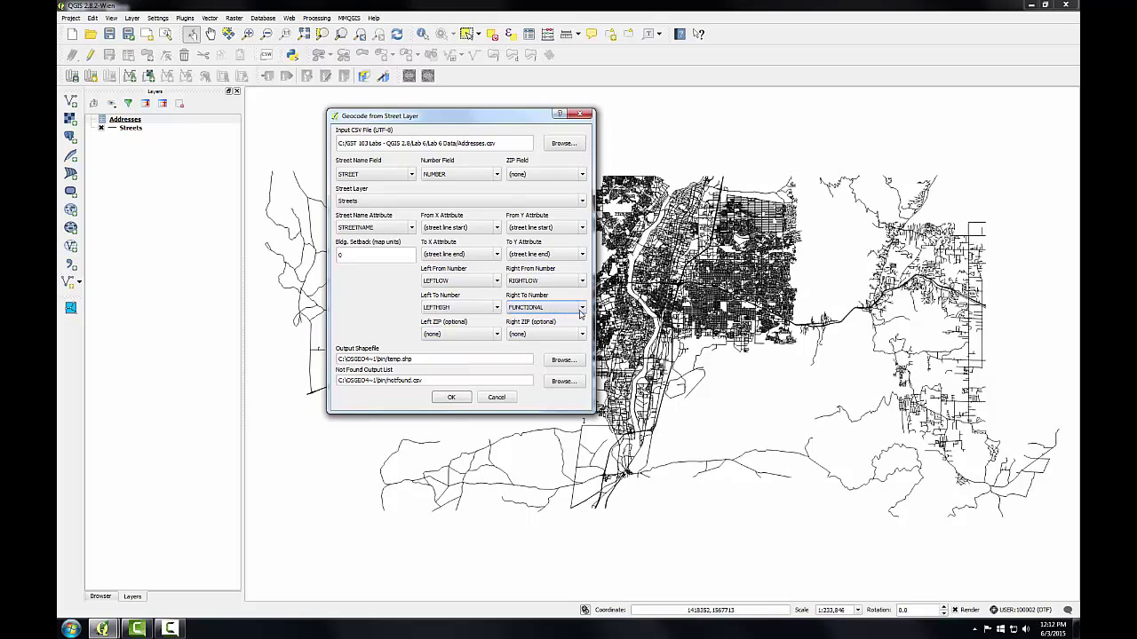
click(582, 307)
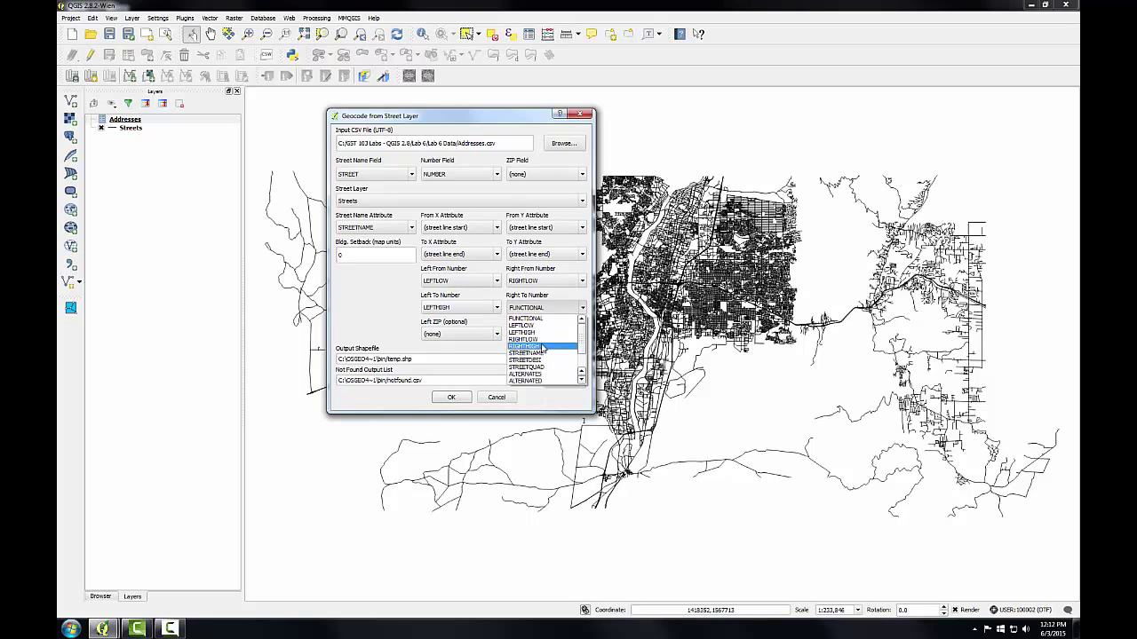
click(544, 346)
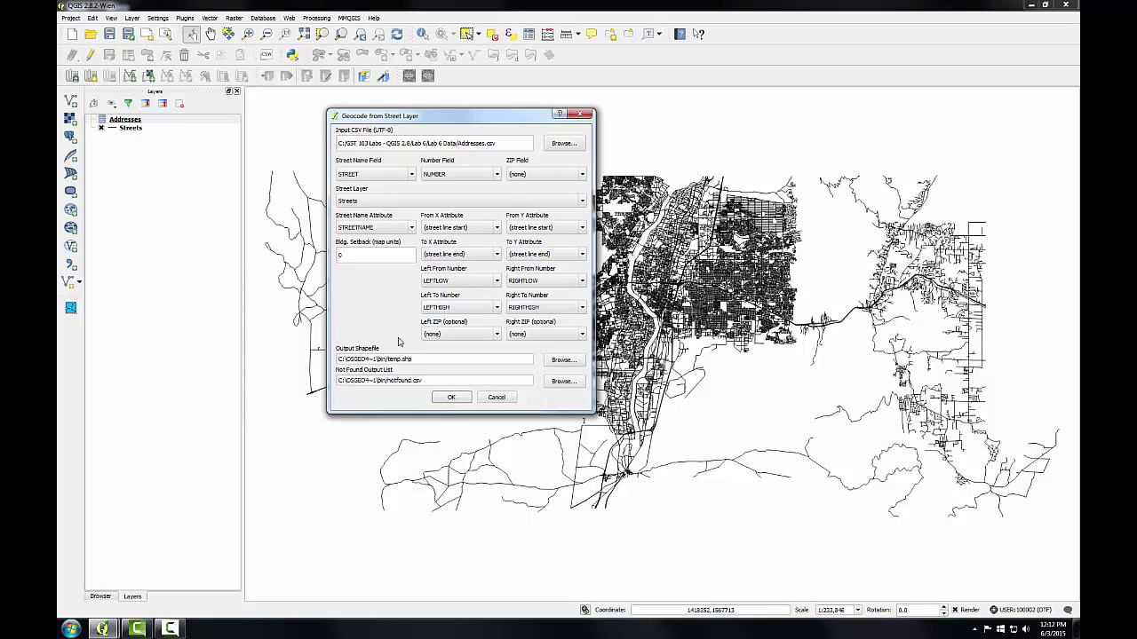
click(339, 255)
text(2)
Set the output shapefile to St_Geocode.shp in the Lab 6 Data folder.
click(556, 360)
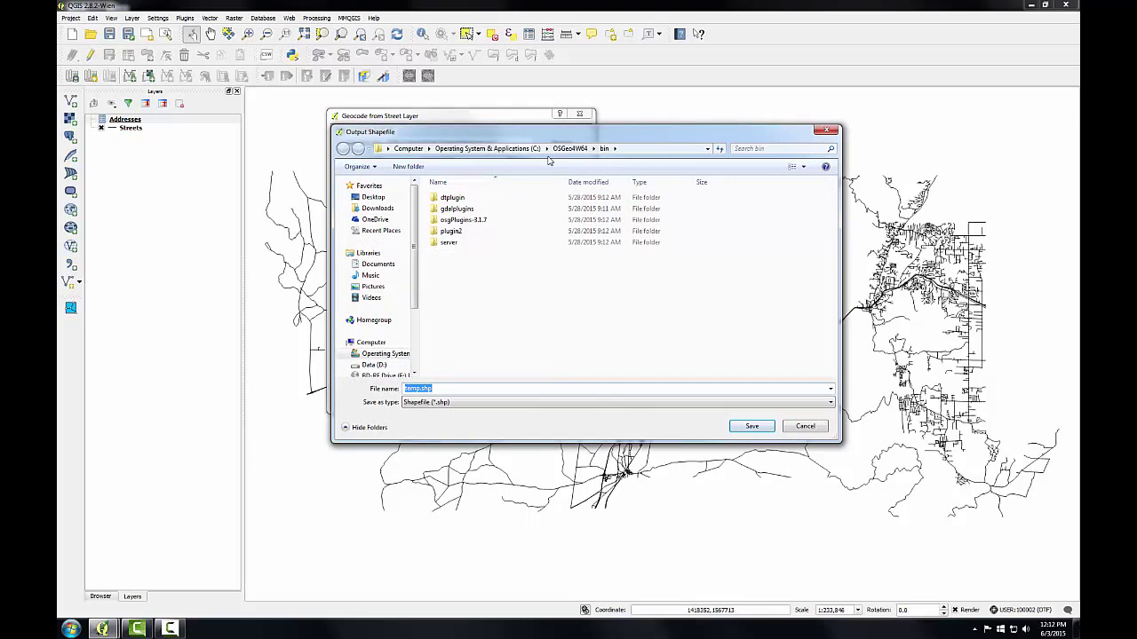
click(547, 149)
click(562, 203)
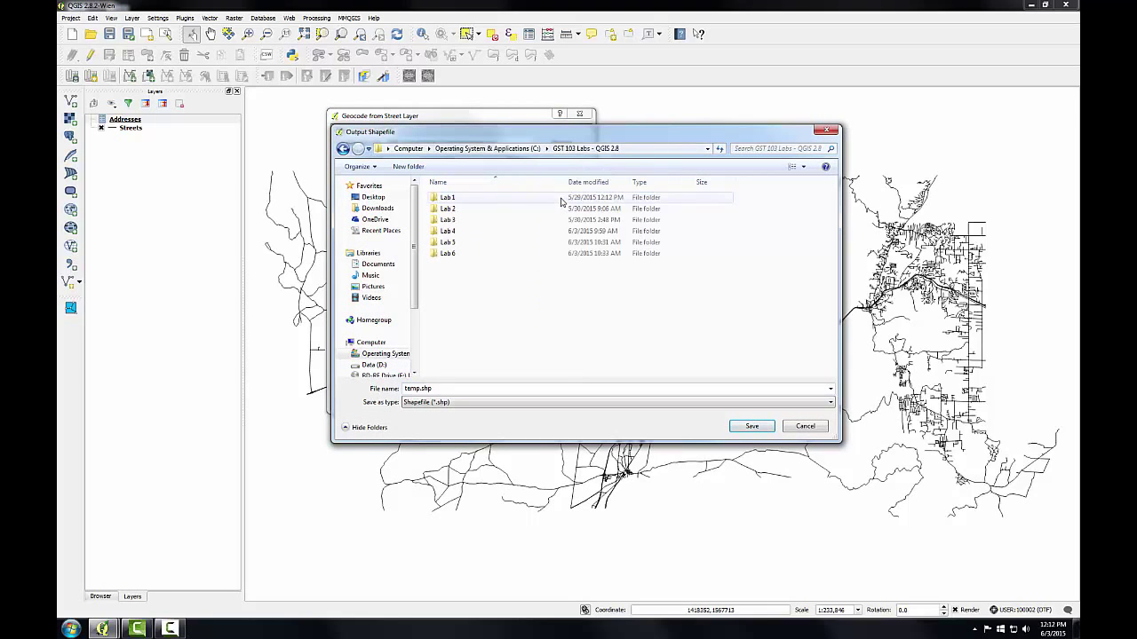
double_click(448, 253)
double_click(455, 197)
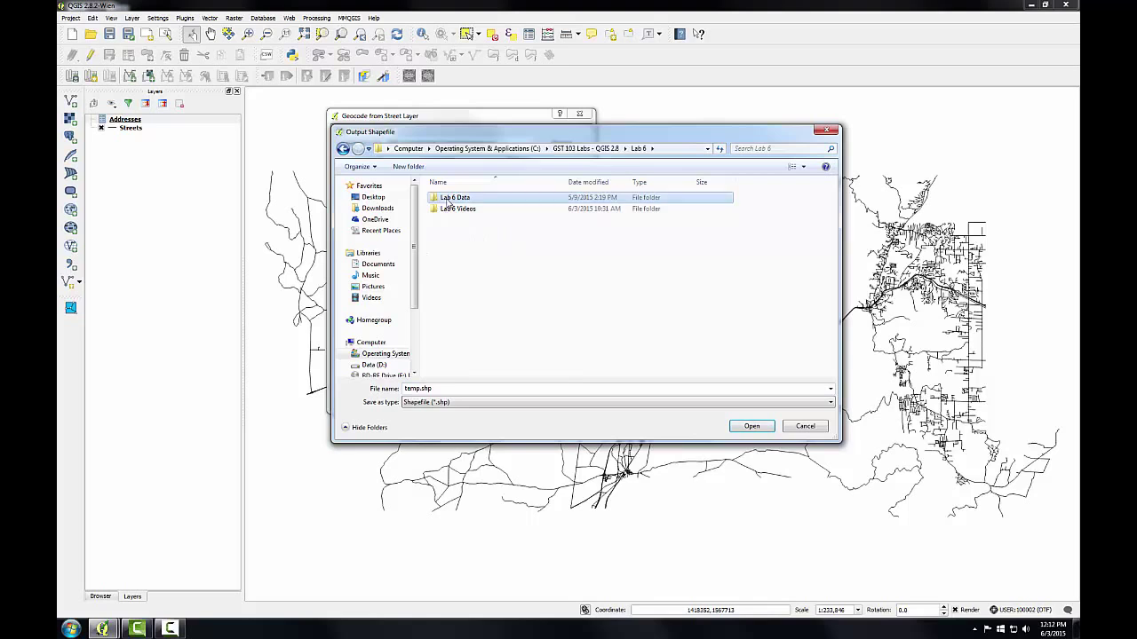
text(St)
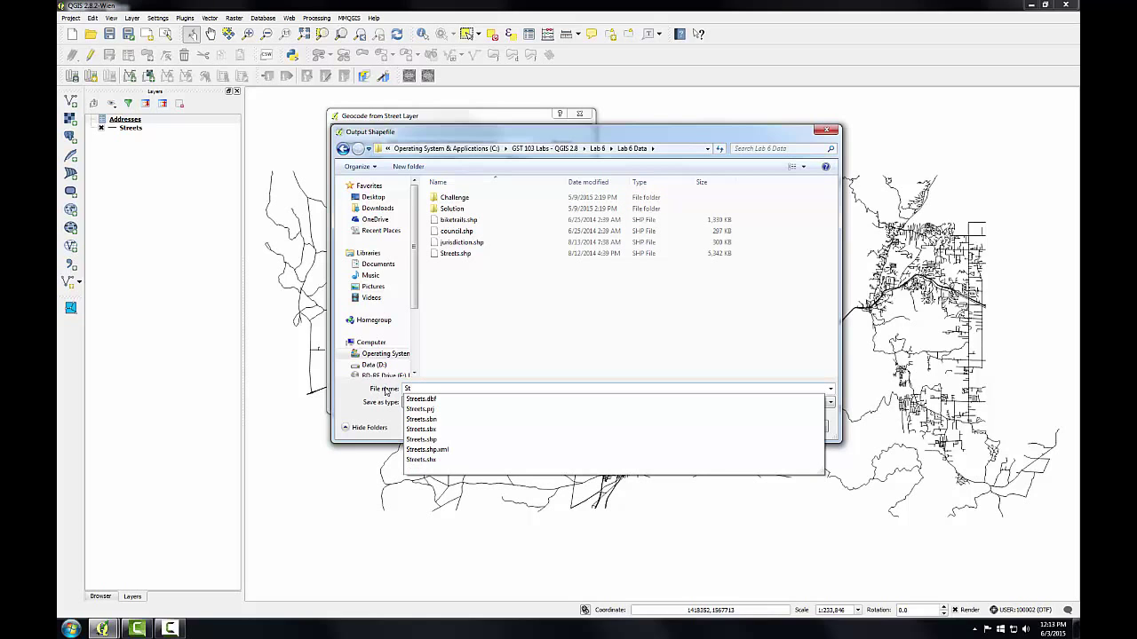
text(_Geocode.s)
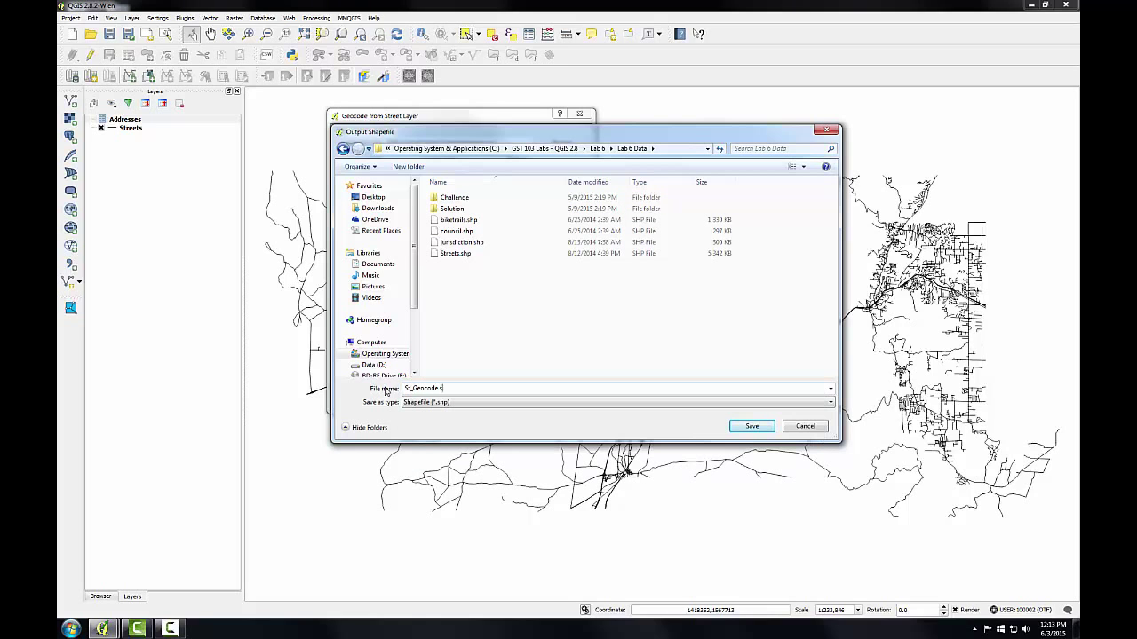
text(hp)
key(Return)
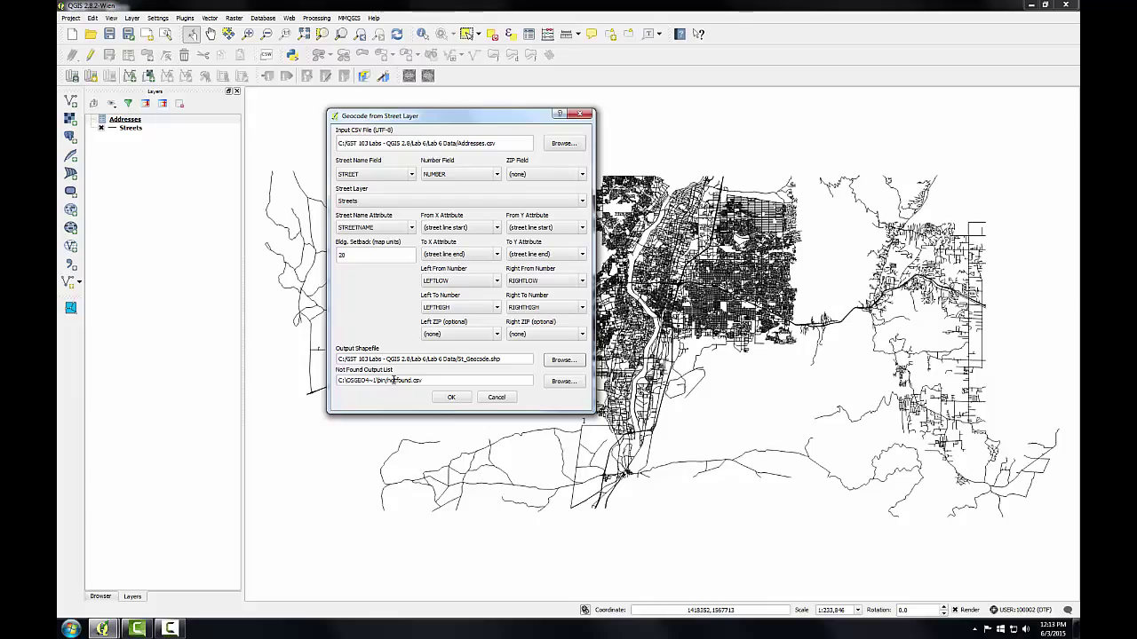
Set the not-found list to ST_notfound.csv in the Lab 6 Data folder.
click(563, 381)
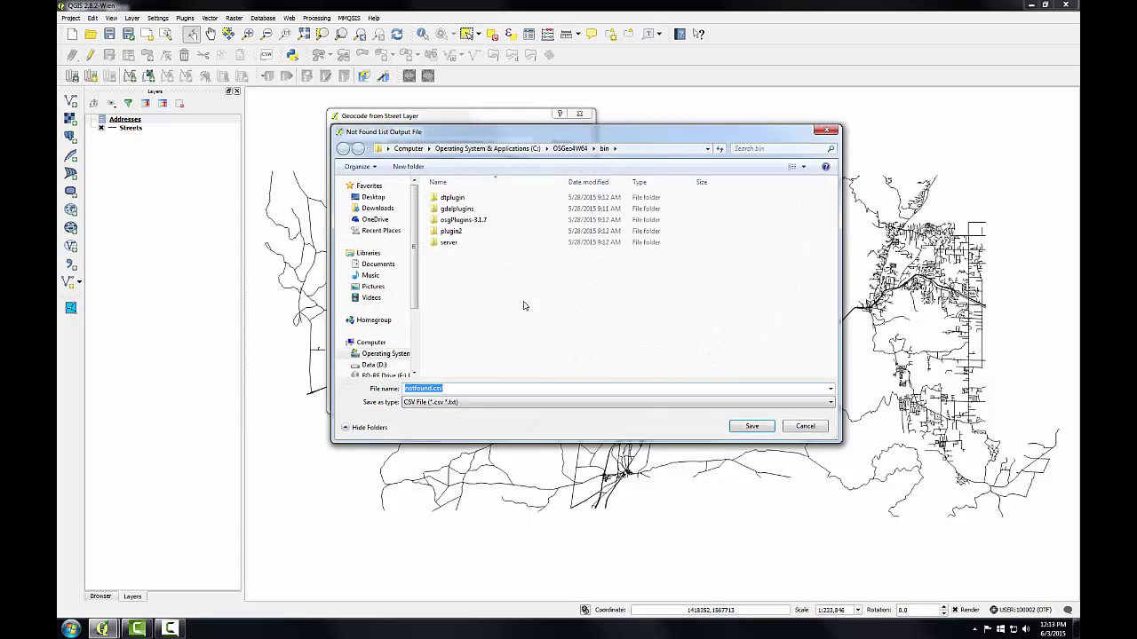
click(547, 148)
click(577, 197)
double_click(448, 253)
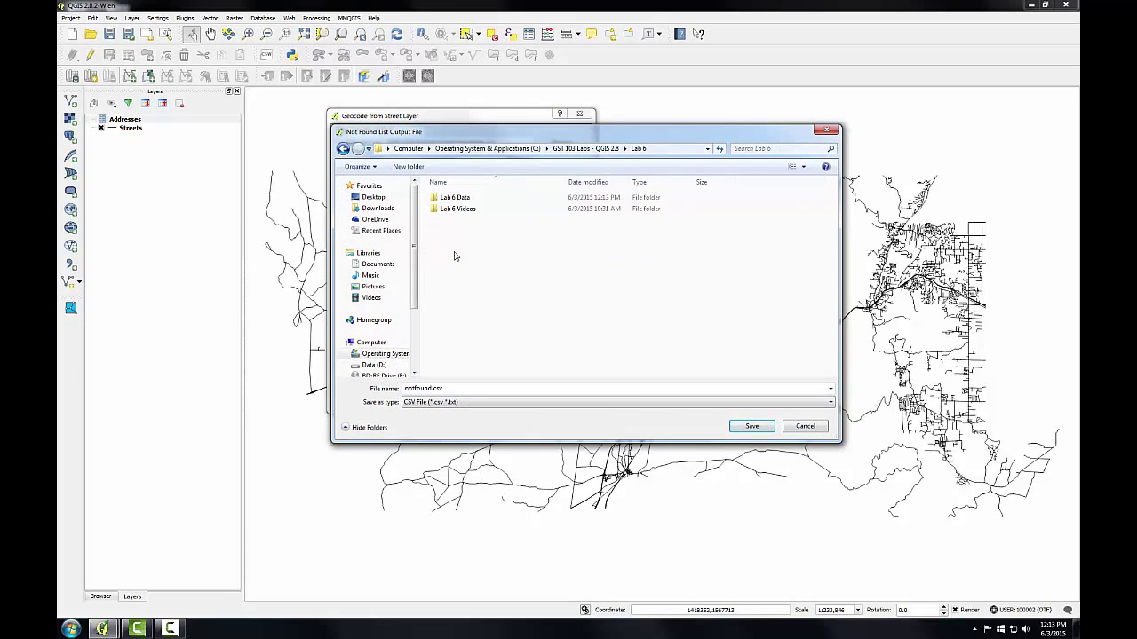
double_click(453, 197)
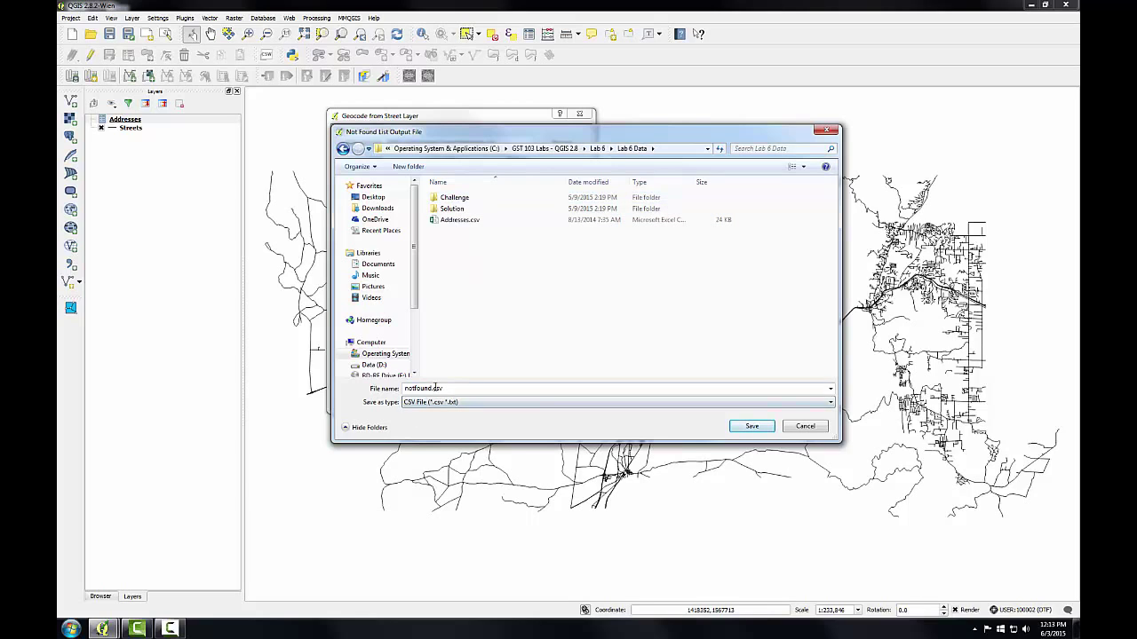
click(405, 402)
text(T_)
click(746, 427)
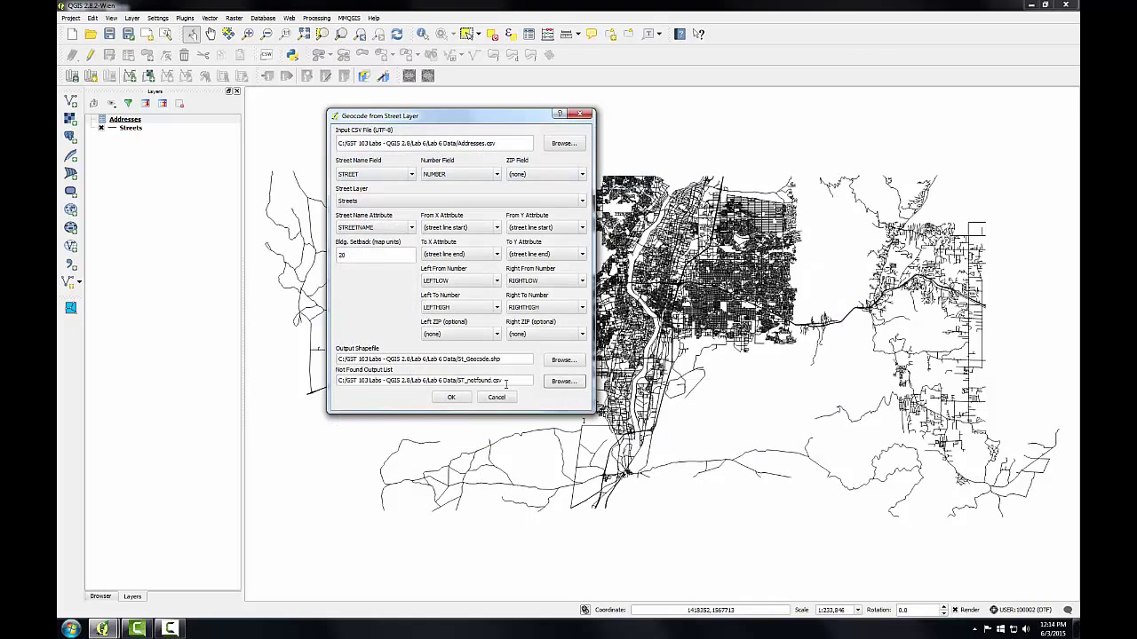
Run the street-layer geocoding, matching 199 of 203 addresses into St_Geocode.shp.
click(451, 397)
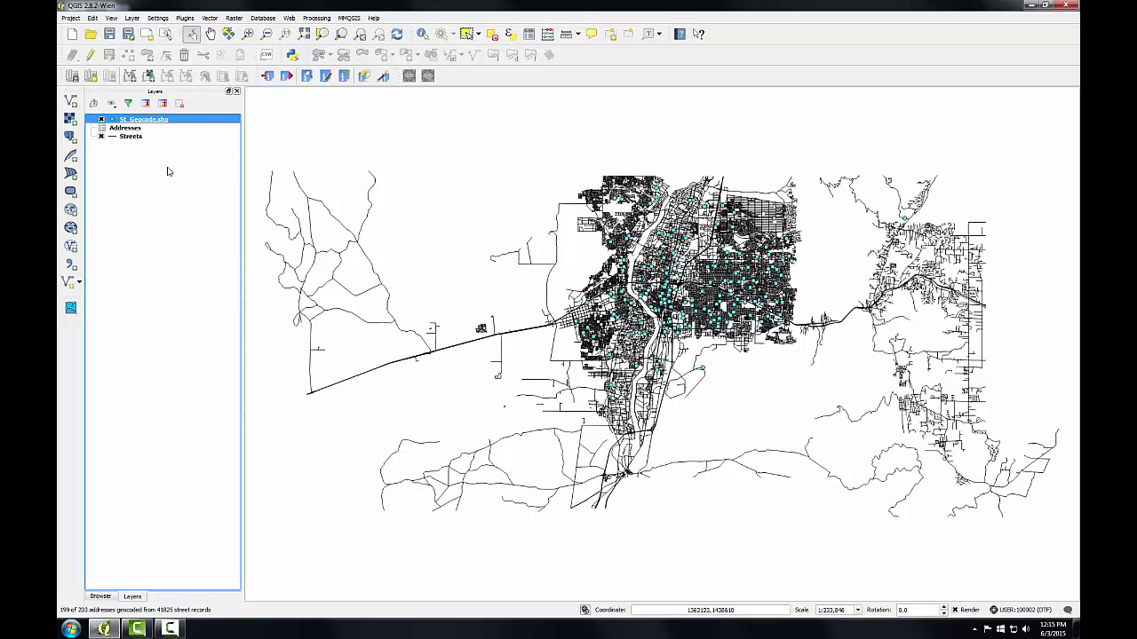
right_click(151, 124)
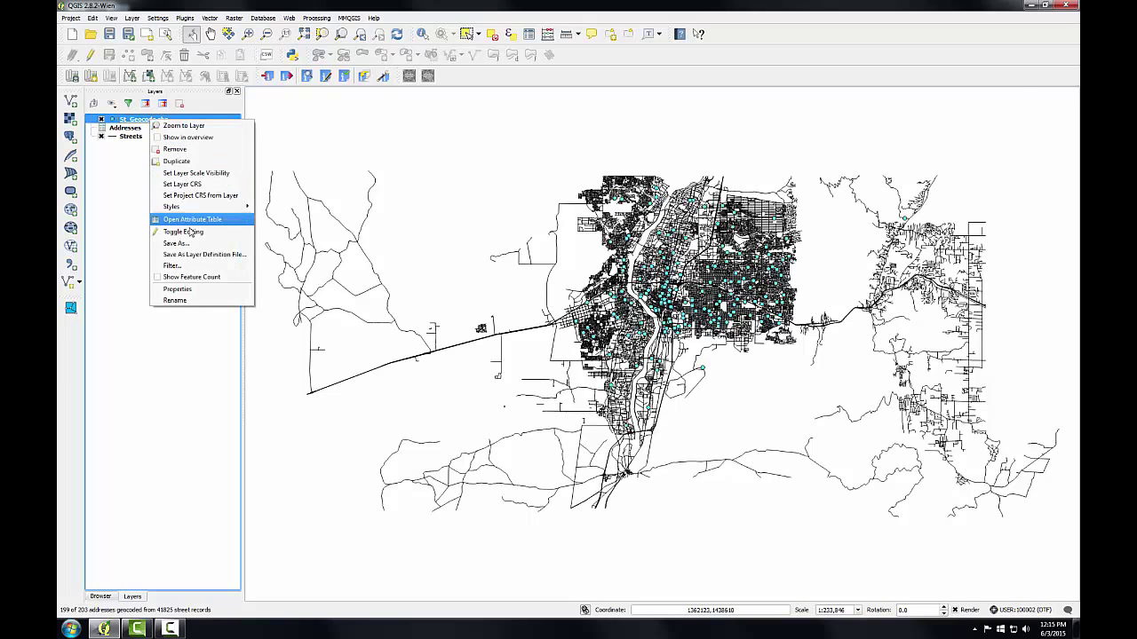
click(189, 222)
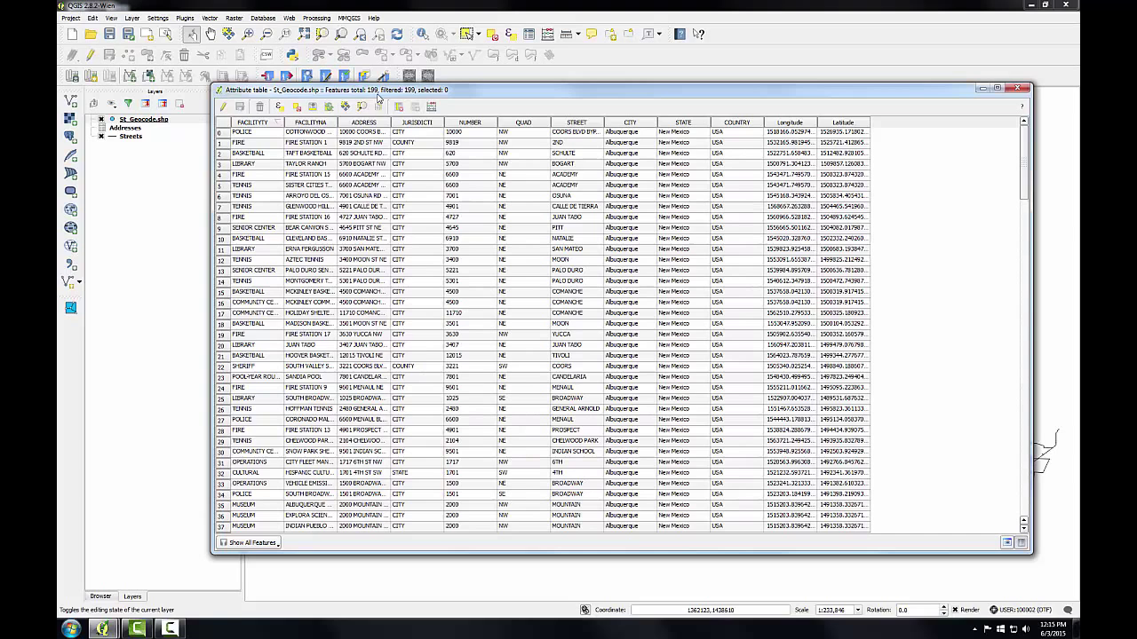
click(1022, 88)
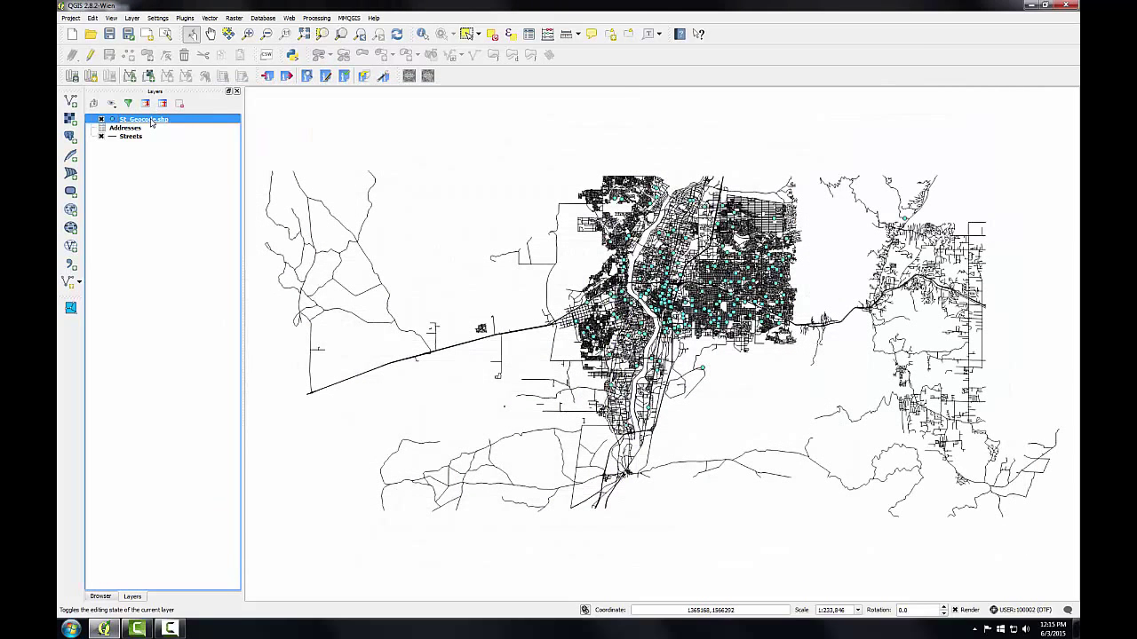
Zoom to the St_Geocode.shp layer and style its points as red markers of size 4.
right_click(151, 122)
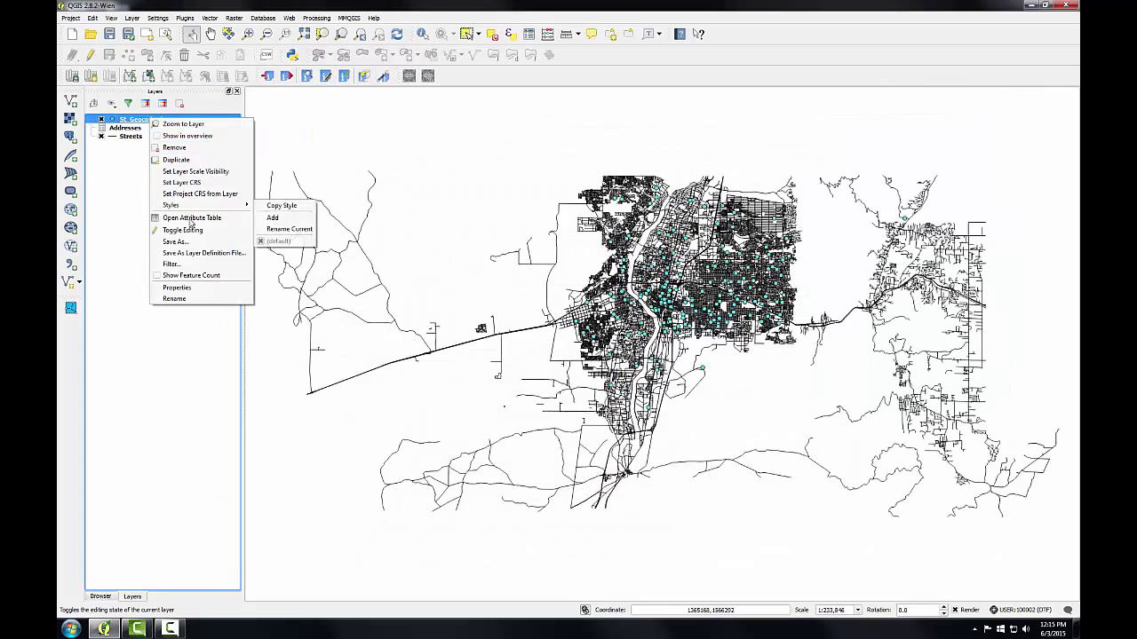
click(183, 125)
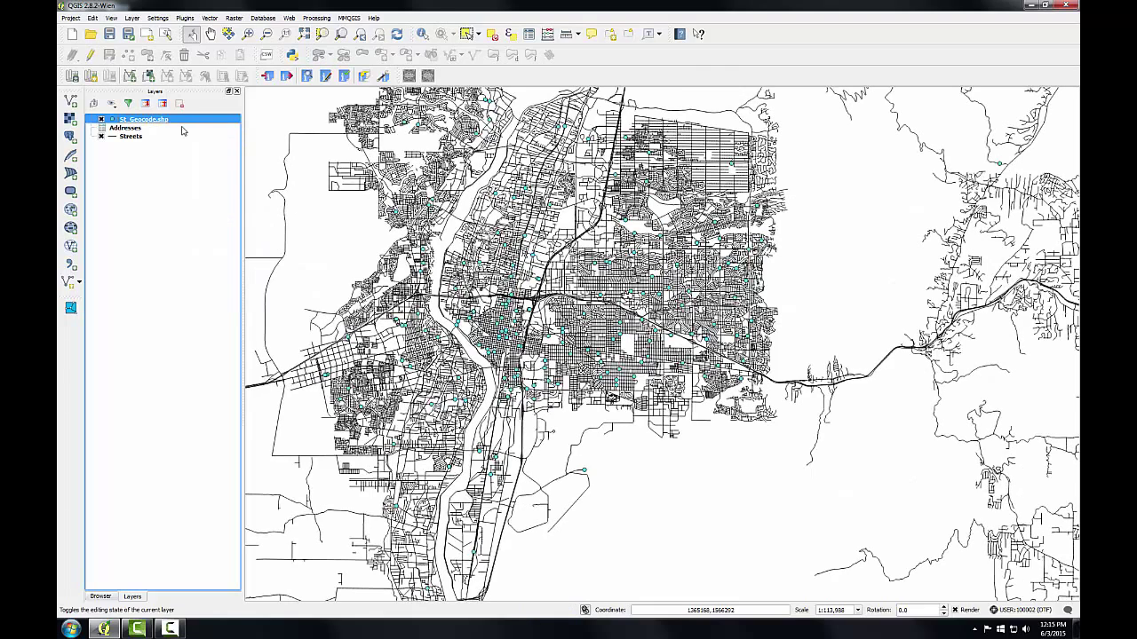
double_click(124, 121)
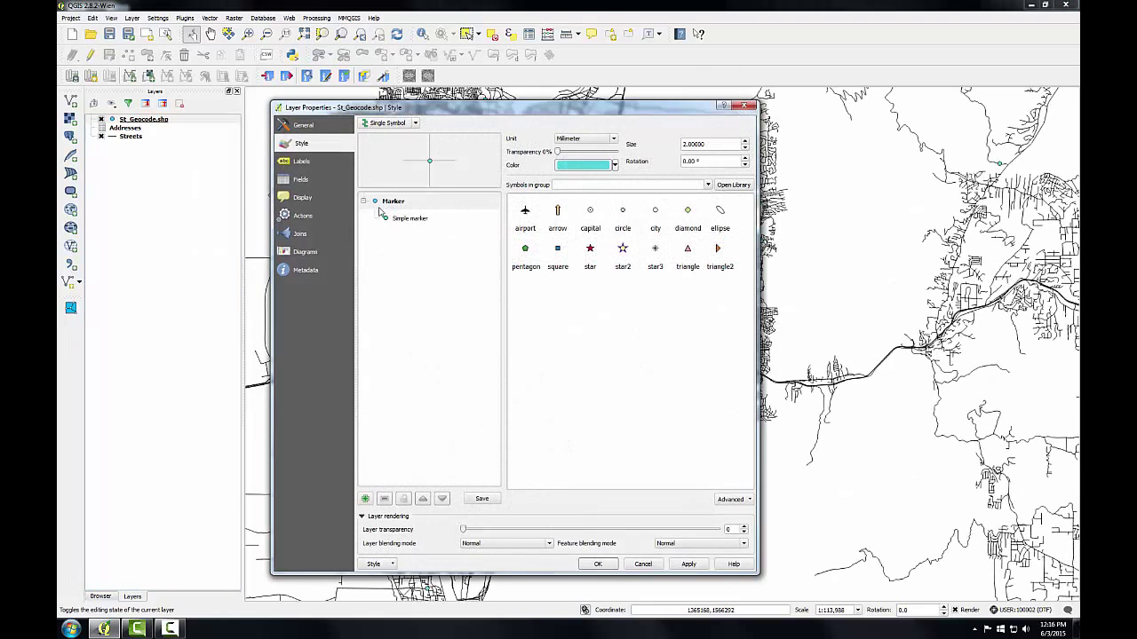
click(614, 168)
click(630, 223)
double_click(745, 142)
click(746, 142)
click(746, 142)
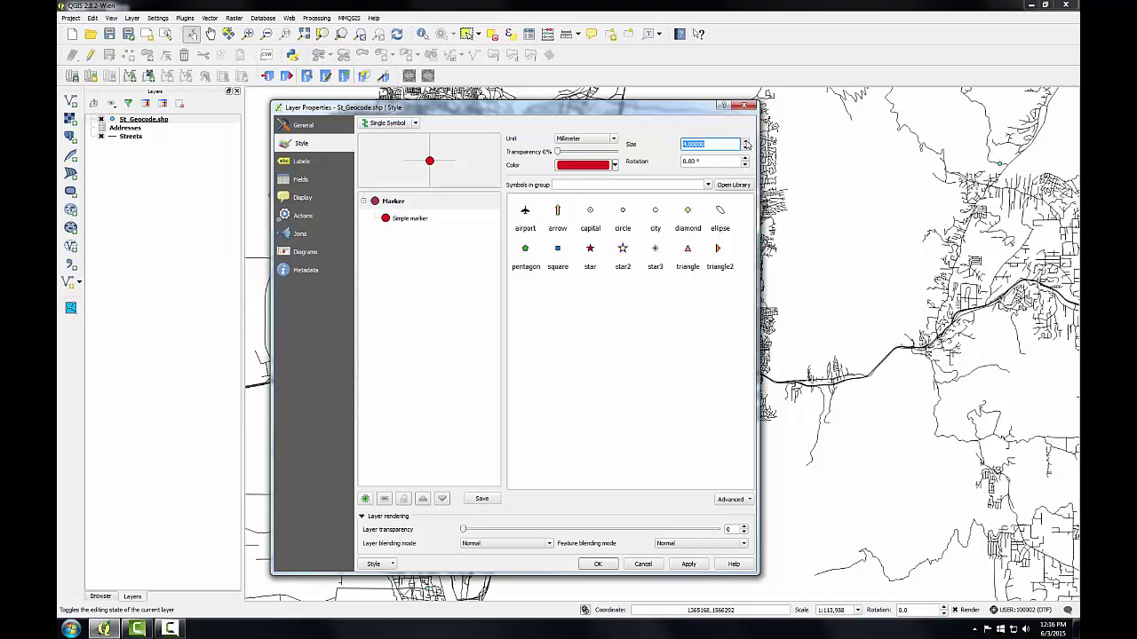
click(600, 565)
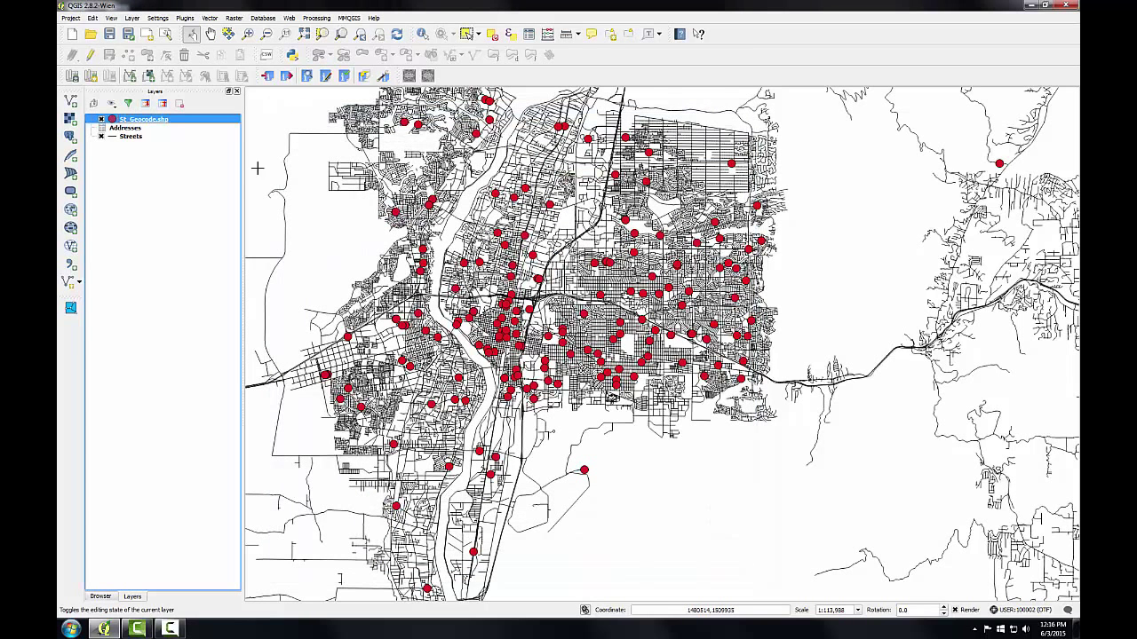
Zoom into downtown and identify the geocoded point at 1801 4TH ST NW.
click(247, 35)
drag(548, 297, 503, 338)
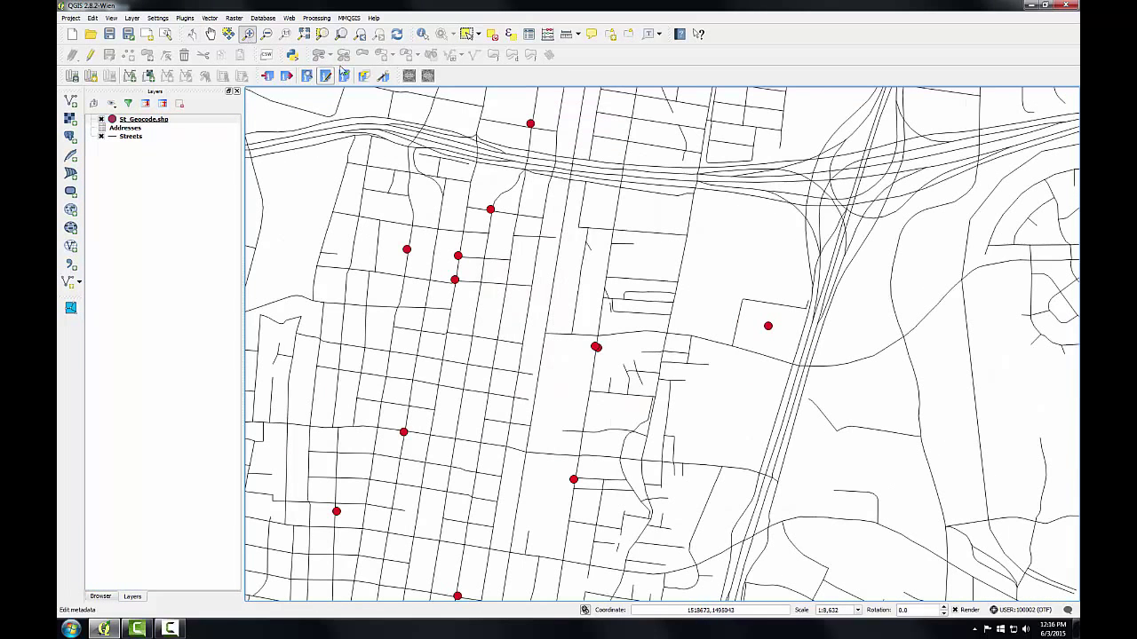
click(421, 33)
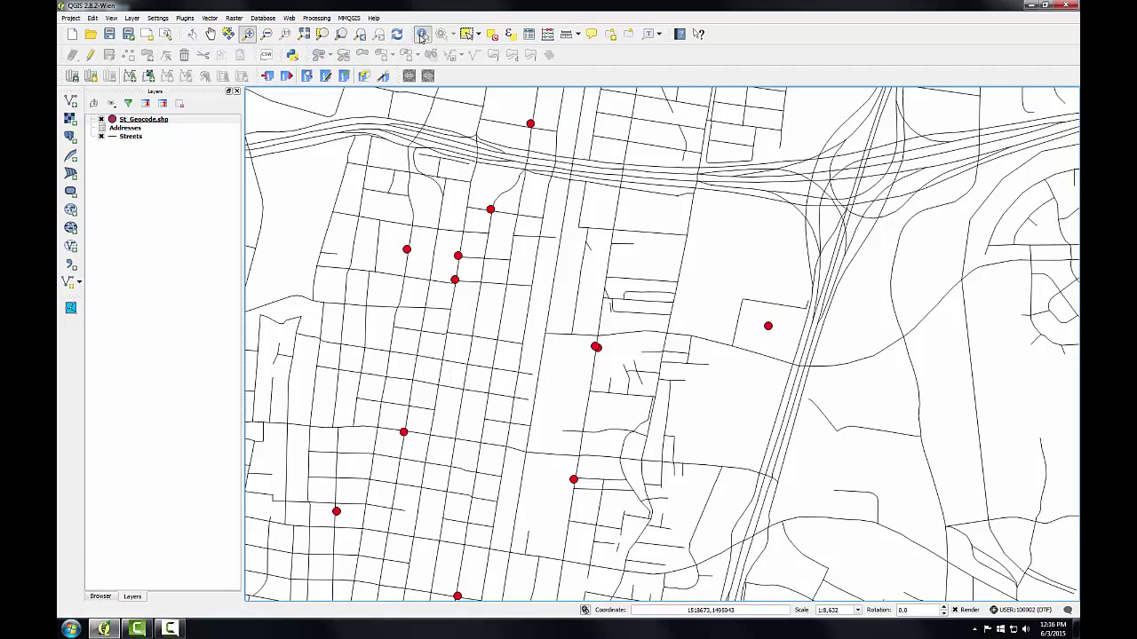
click(461, 257)
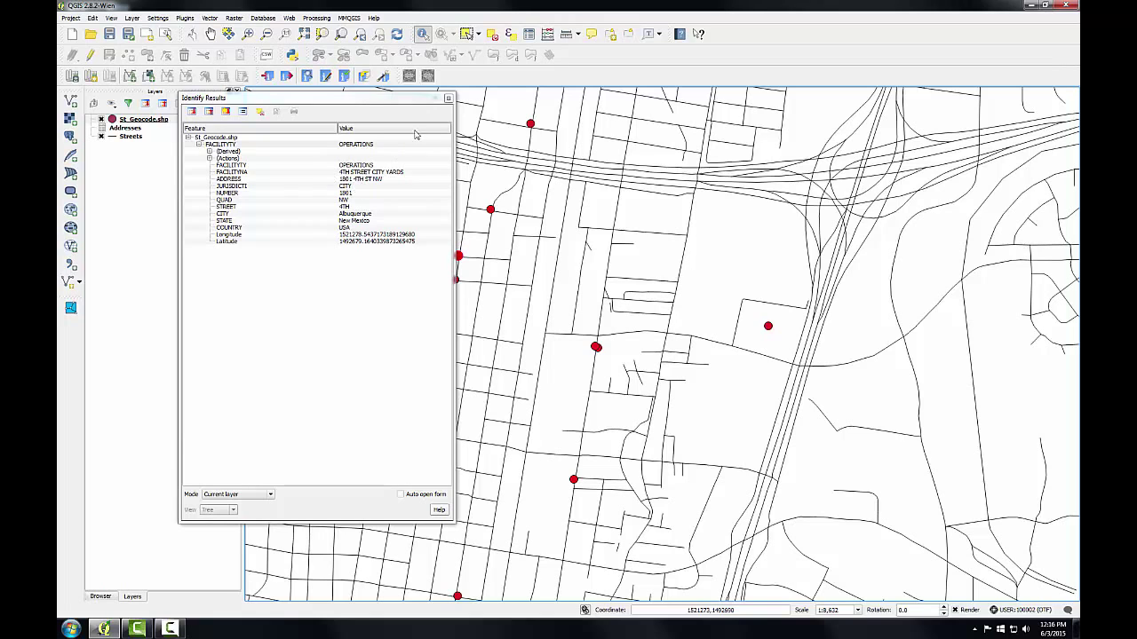
click(448, 97)
Identify the adjacent 4TH street segment in the Streets layer.
click(131, 136)
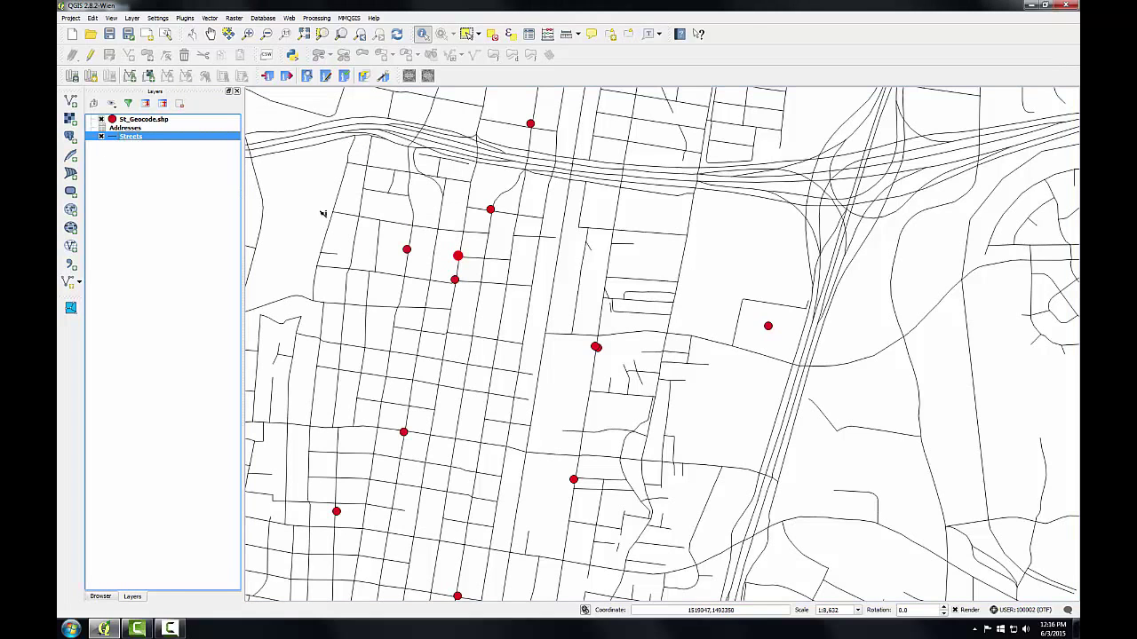
click(462, 244)
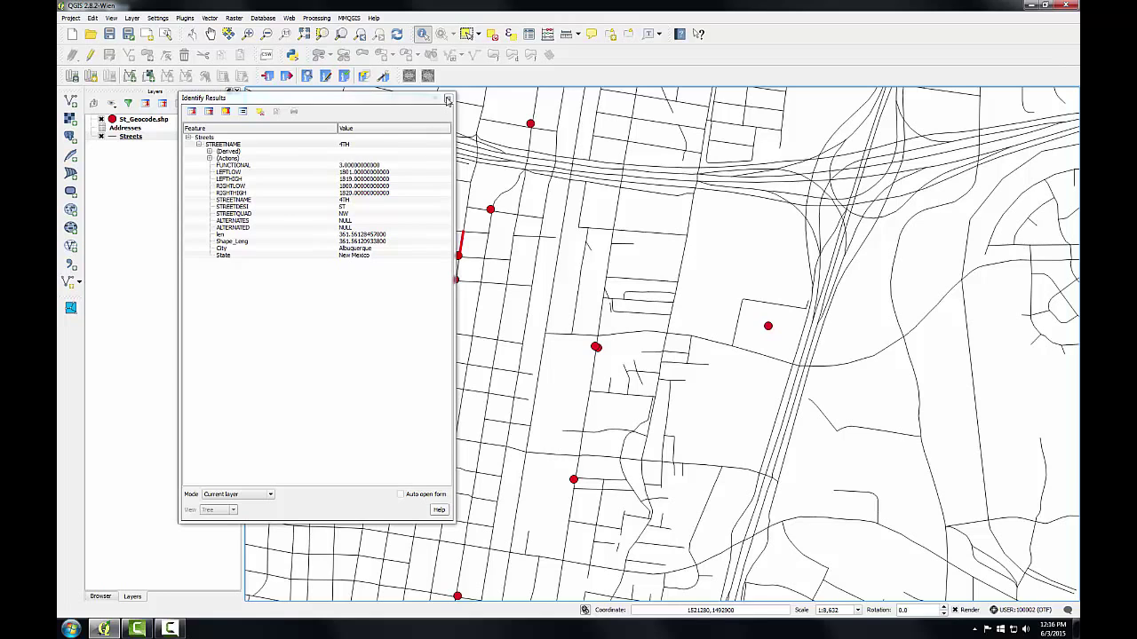
click(448, 99)
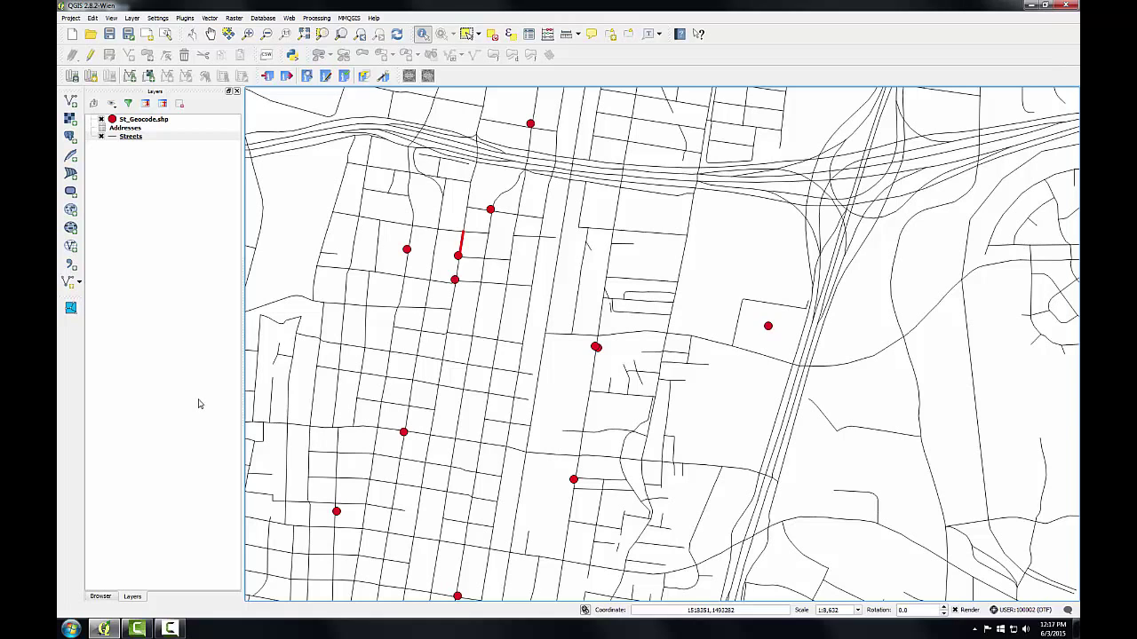
Zoom to full extent and start MMQGIS Google geocoding with Addresses.csv from Lab 6 Data.
click(361, 35)
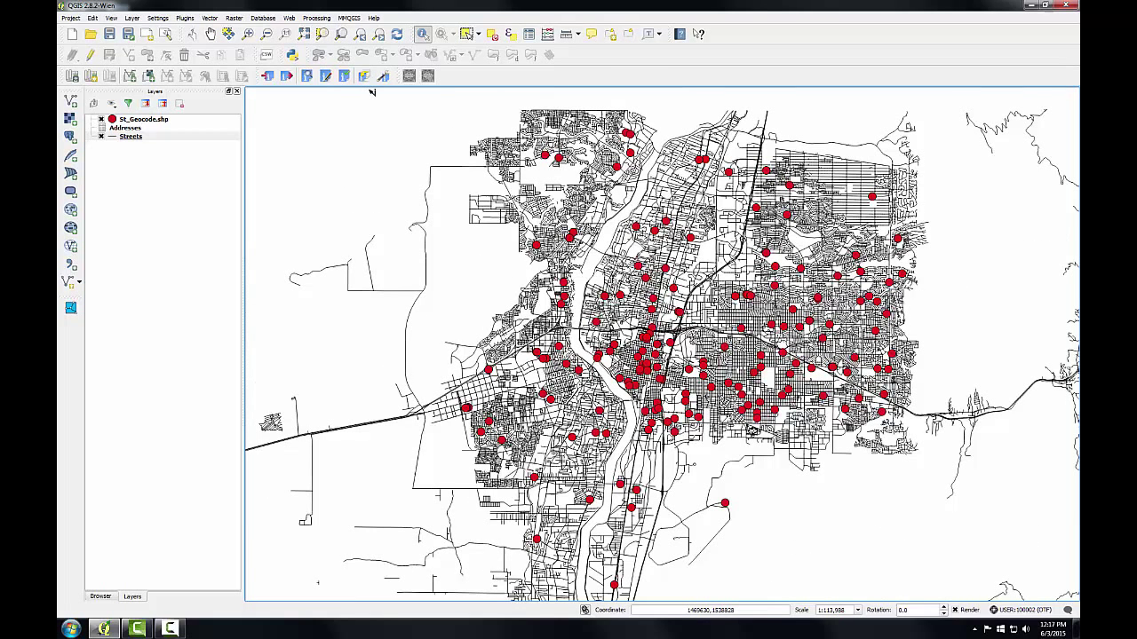
click(348, 18)
mouse_move(370, 51)
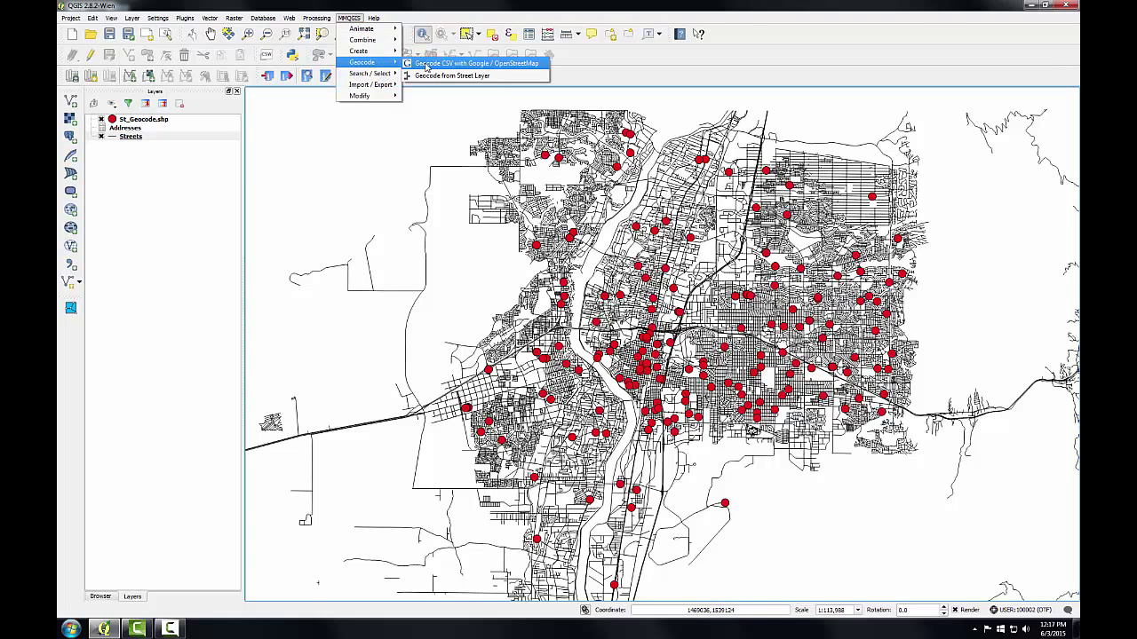
click(427, 66)
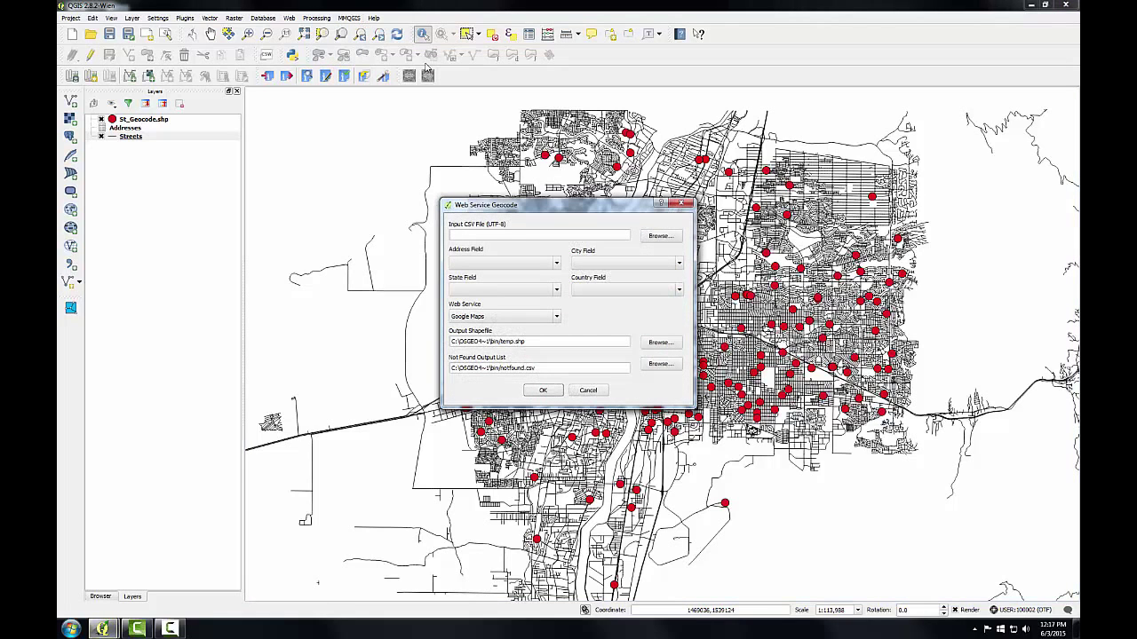
click(660, 235)
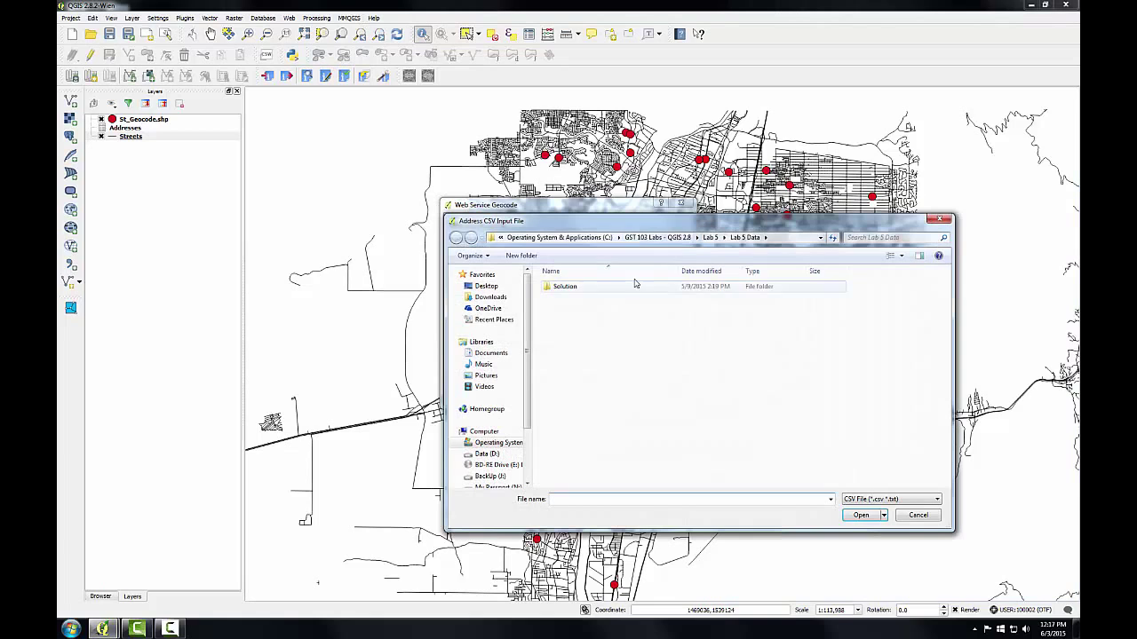
click(697, 238)
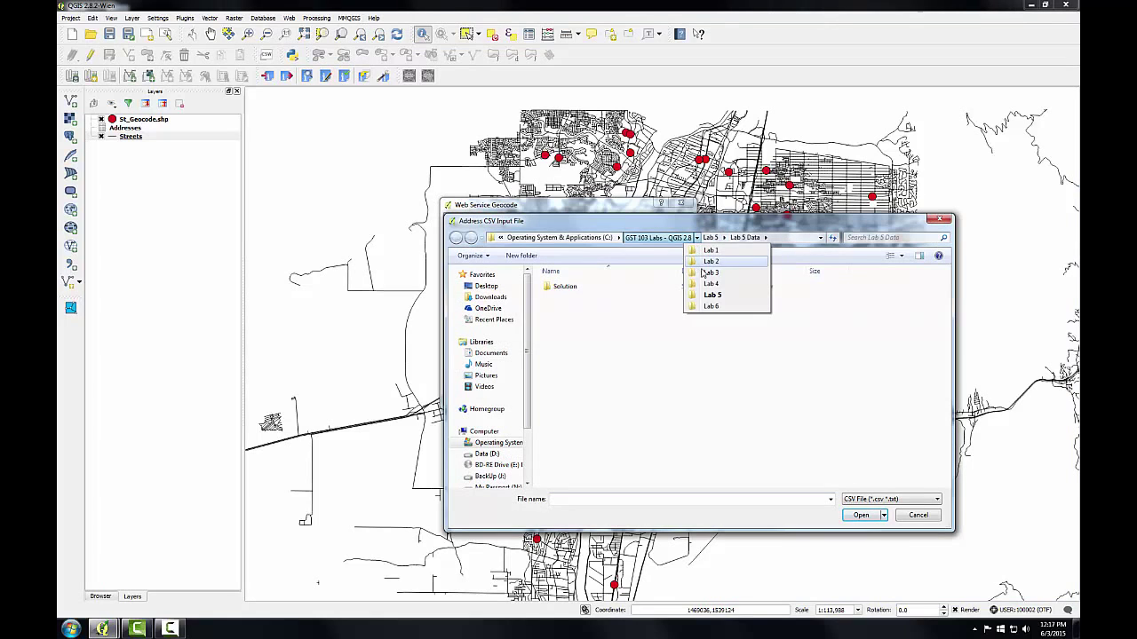
click(708, 308)
double_click(577, 298)
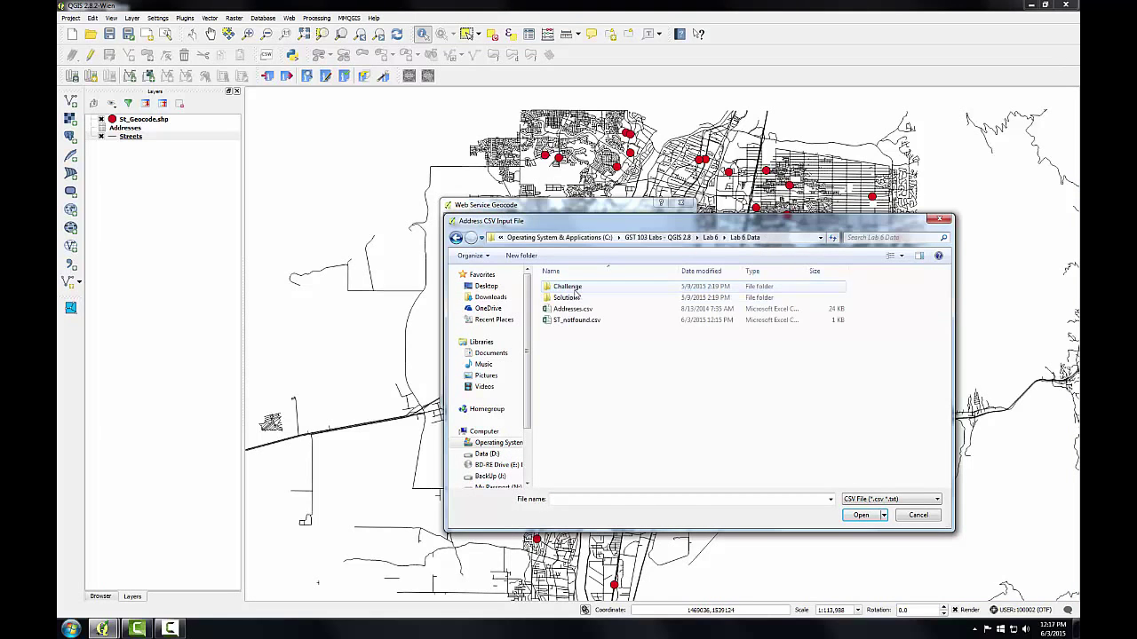
click(573, 309)
click(862, 515)
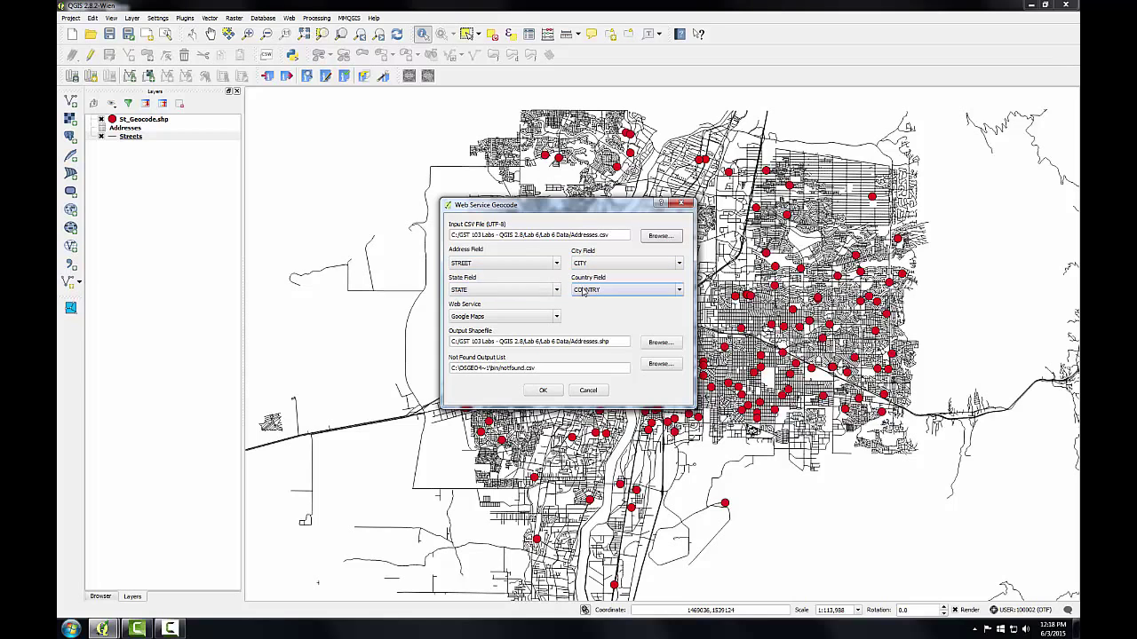
Keep Google Maps as the service and save output as Google_Geocode.shp.
click(557, 317)
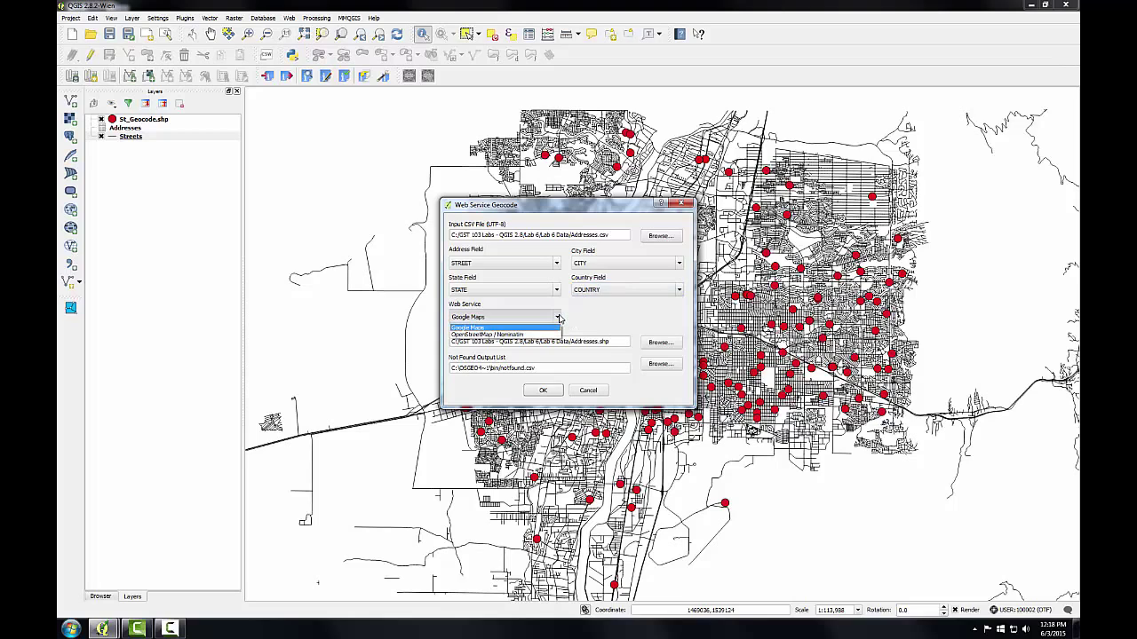
click(559, 317)
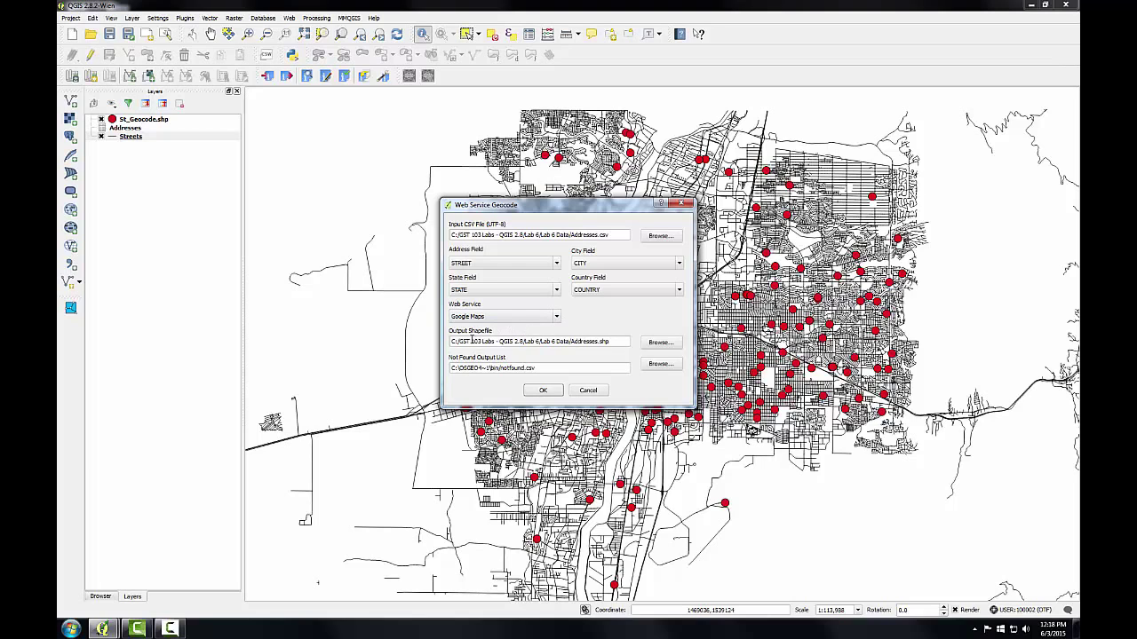
click(661, 342)
click(665, 342)
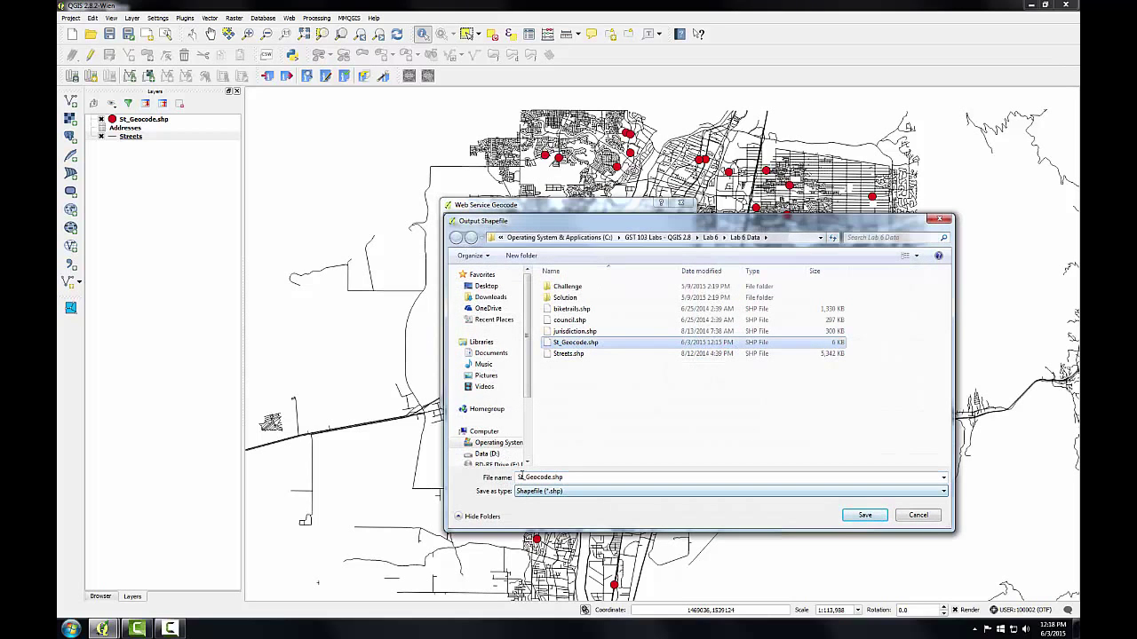
click(525, 478)
drag(526, 478, 497, 478)
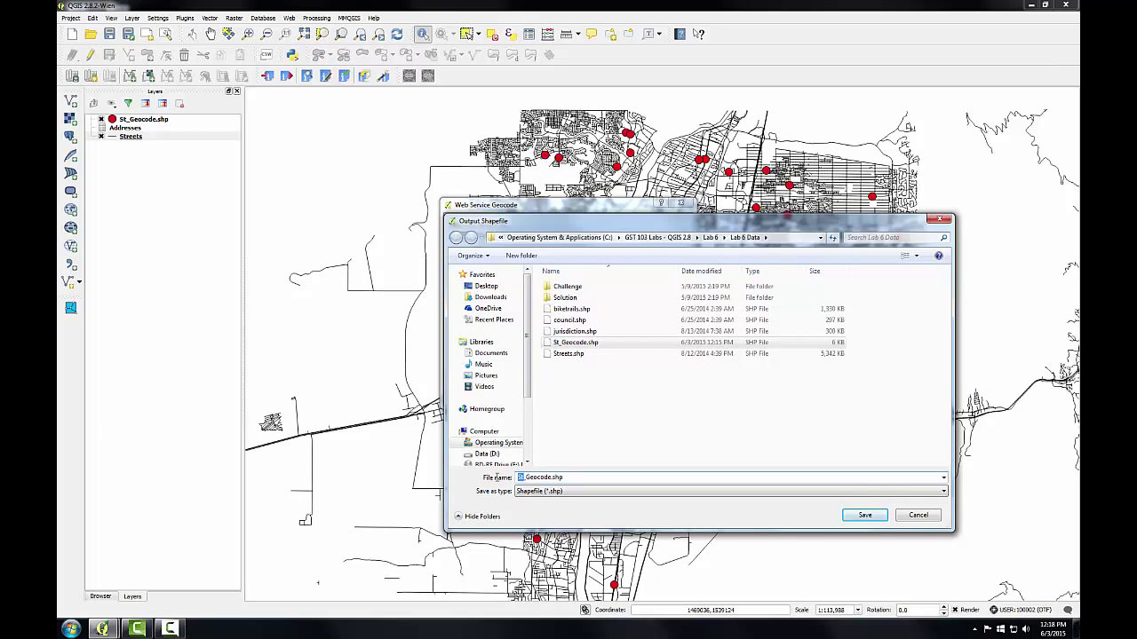
text(Google_)
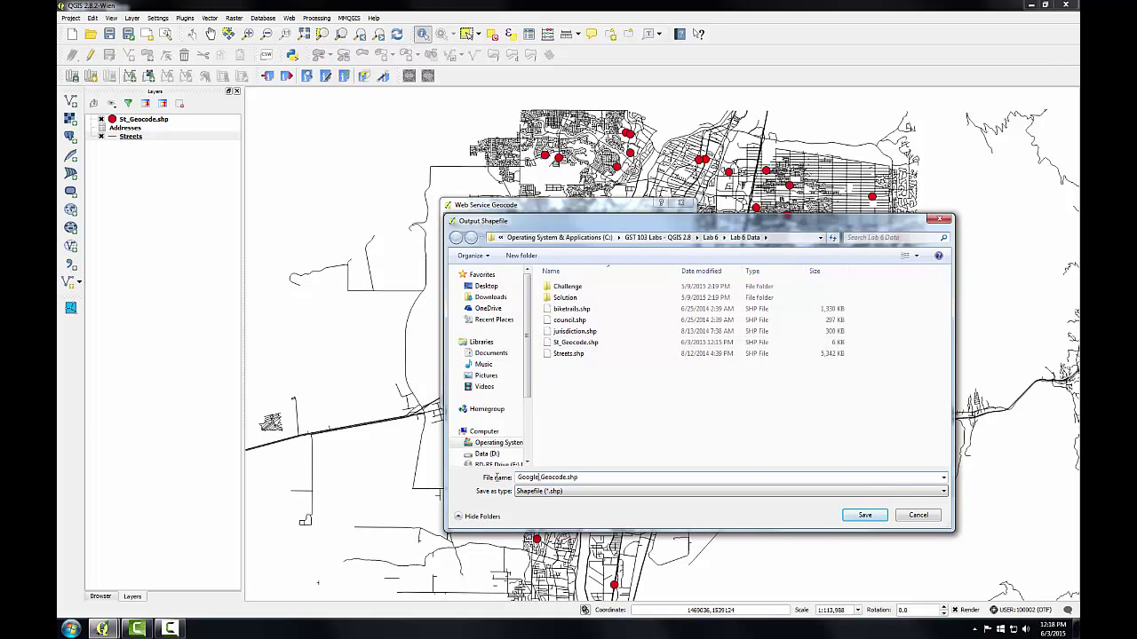
click(850, 515)
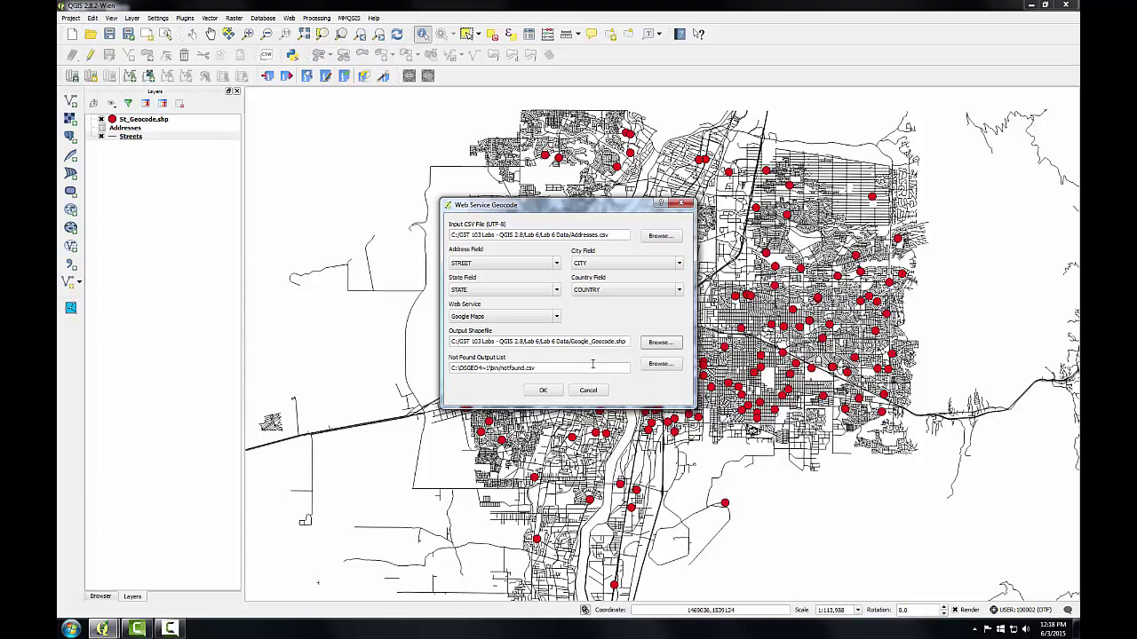
Save the not-found address list as Google_notfound.csv in Lab 6 Data.
click(659, 363)
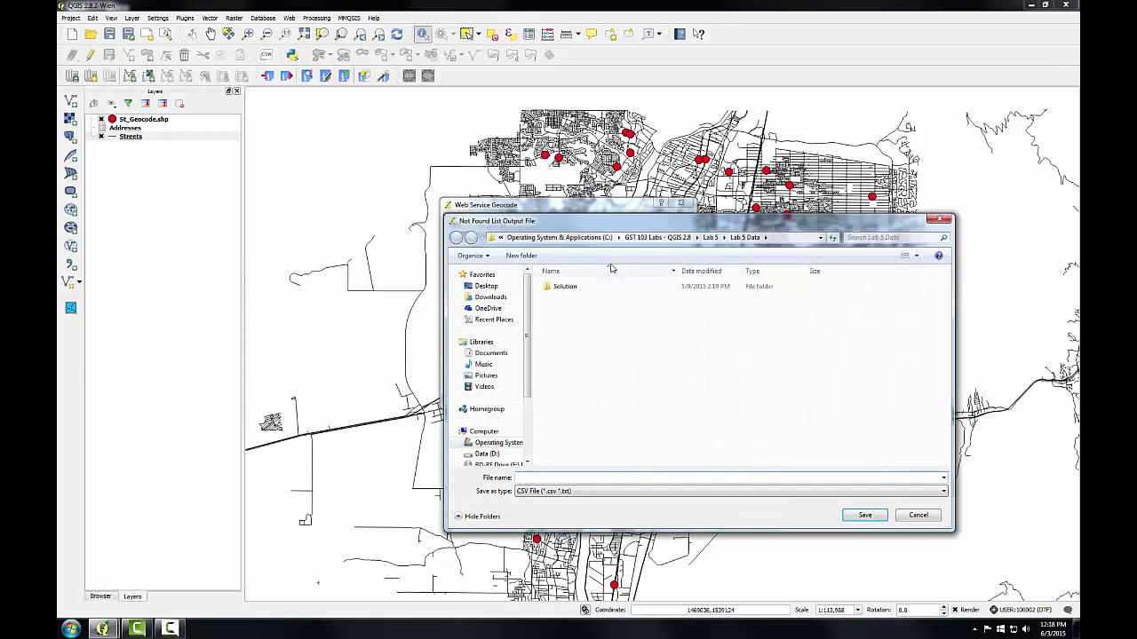
click(696, 238)
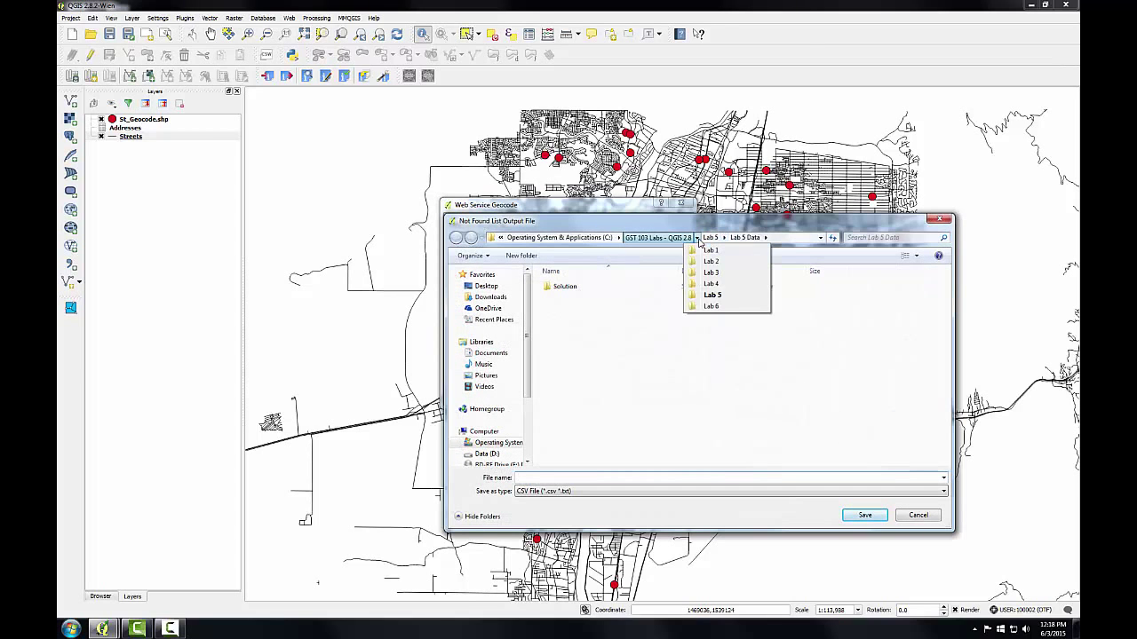
click(711, 306)
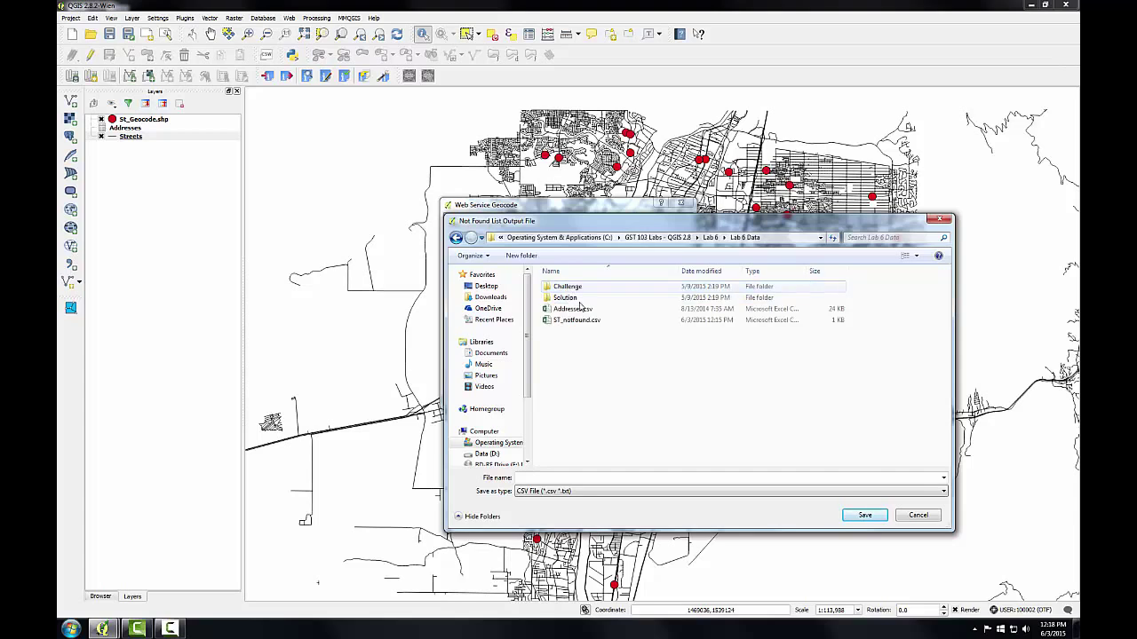
click(572, 320)
click(521, 478)
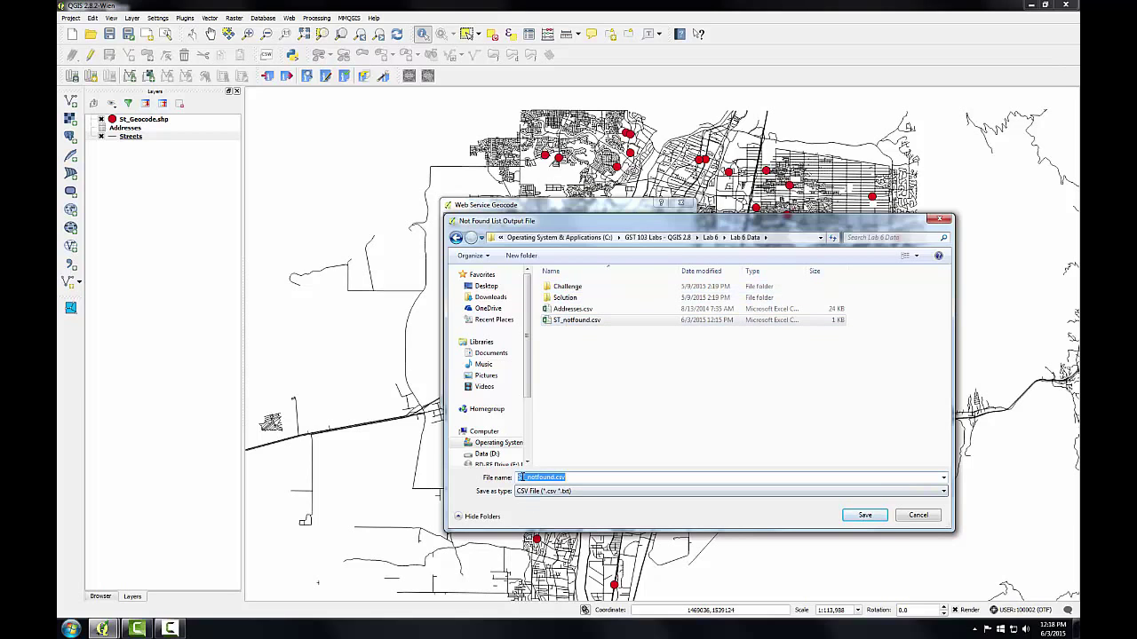
drag(528, 478, 484, 480)
text(Google)
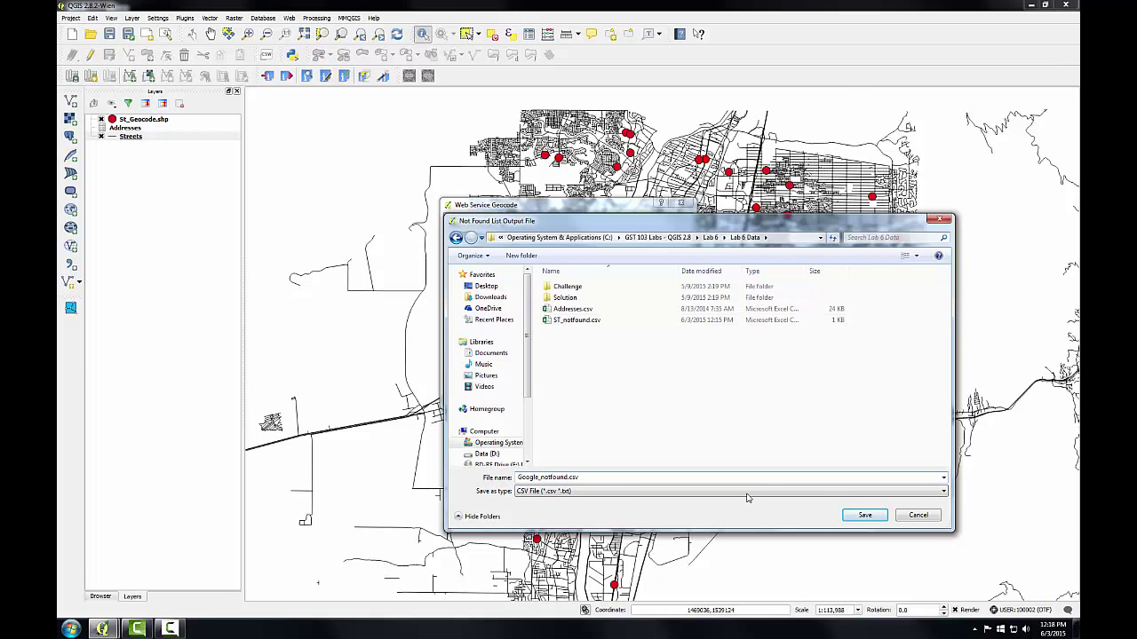
click(862, 516)
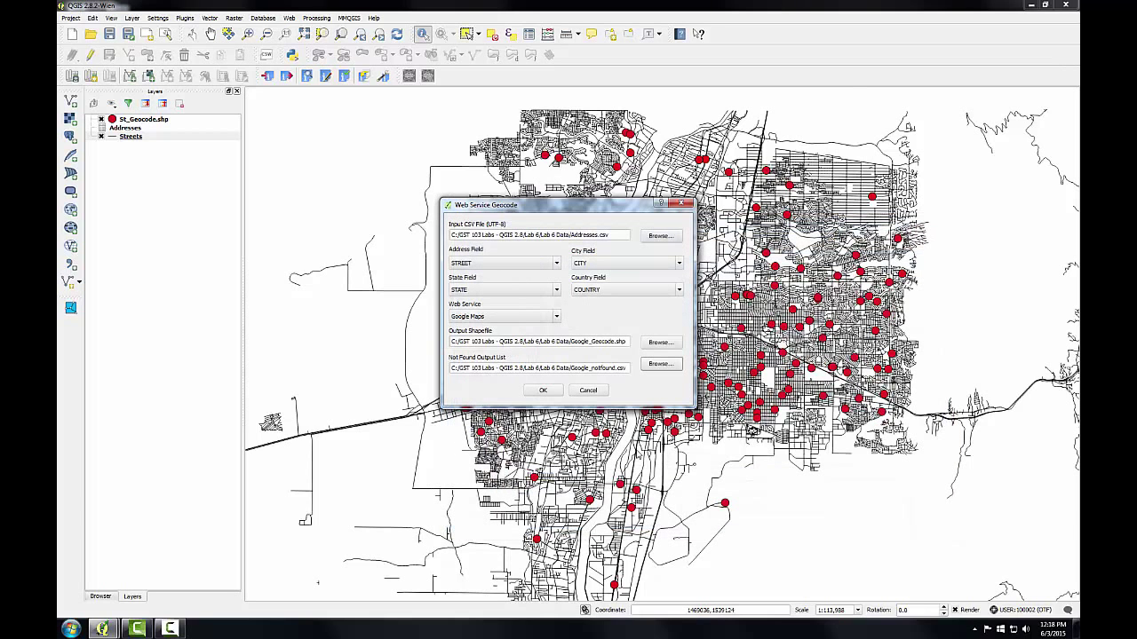
Run the Google Maps geocoding, matching all 203 addresses into Google_Geocode.shp.
click(541, 391)
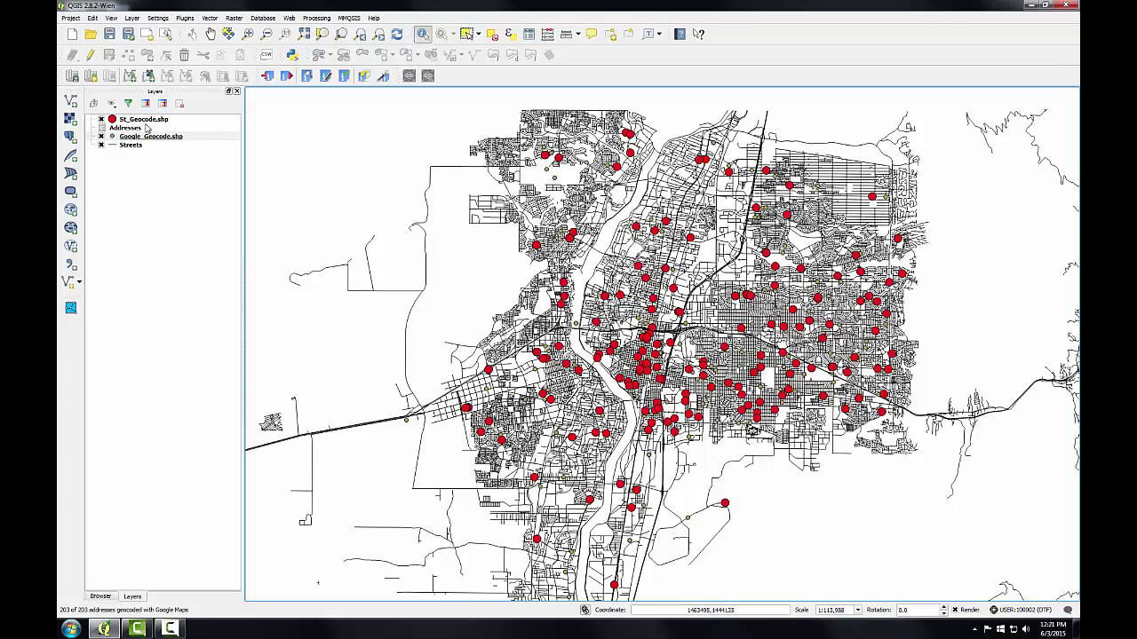
Copy the St_Geocode.shp marker style and paste it onto Google_Geocode.shp.
click(142, 121)
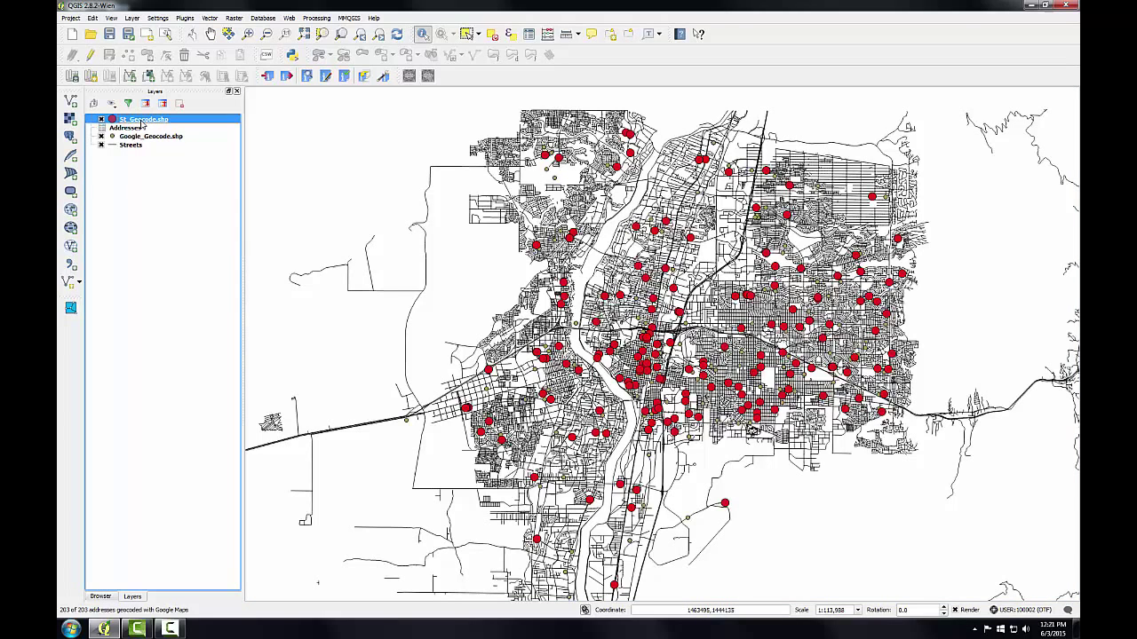
right_click(142, 124)
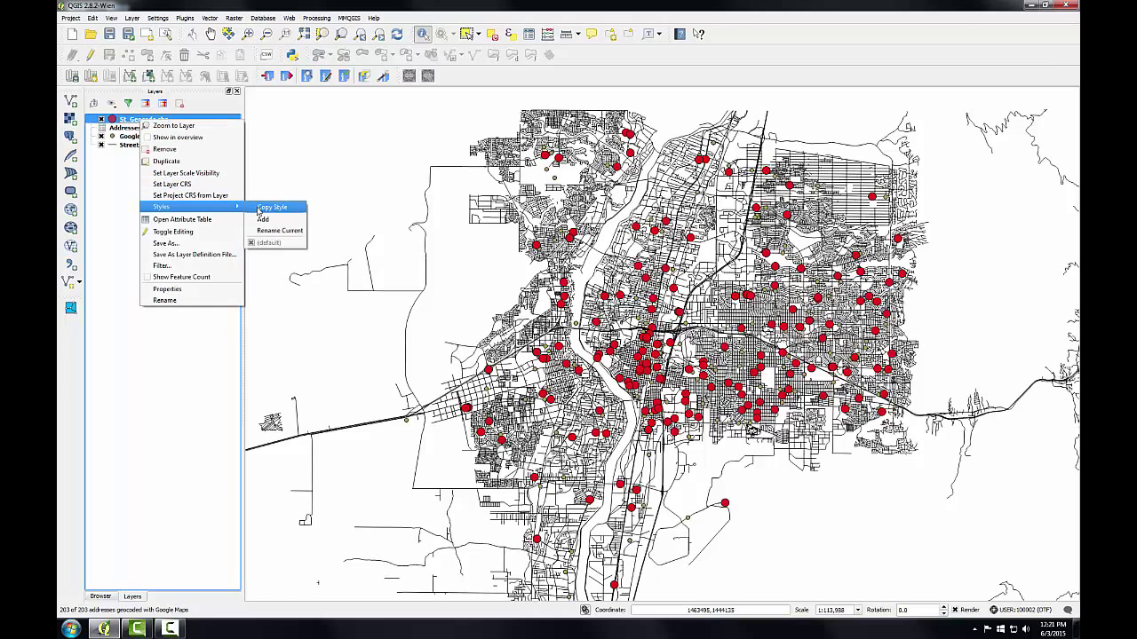
click(268, 208)
click(138, 137)
right_click(137, 137)
mouse_move(195, 222)
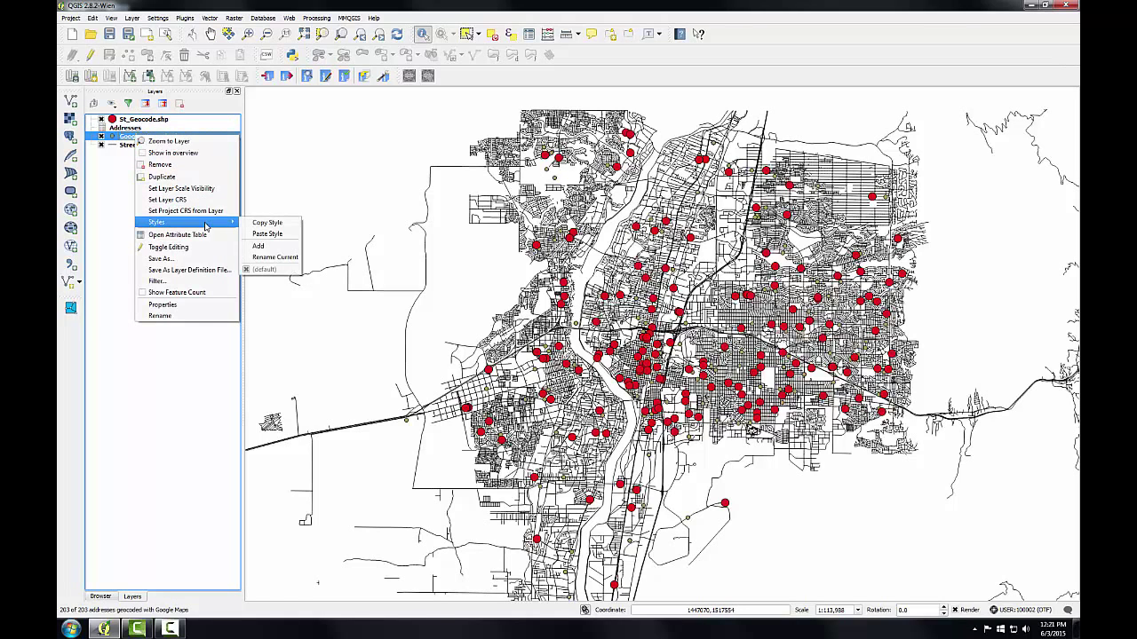
click(264, 233)
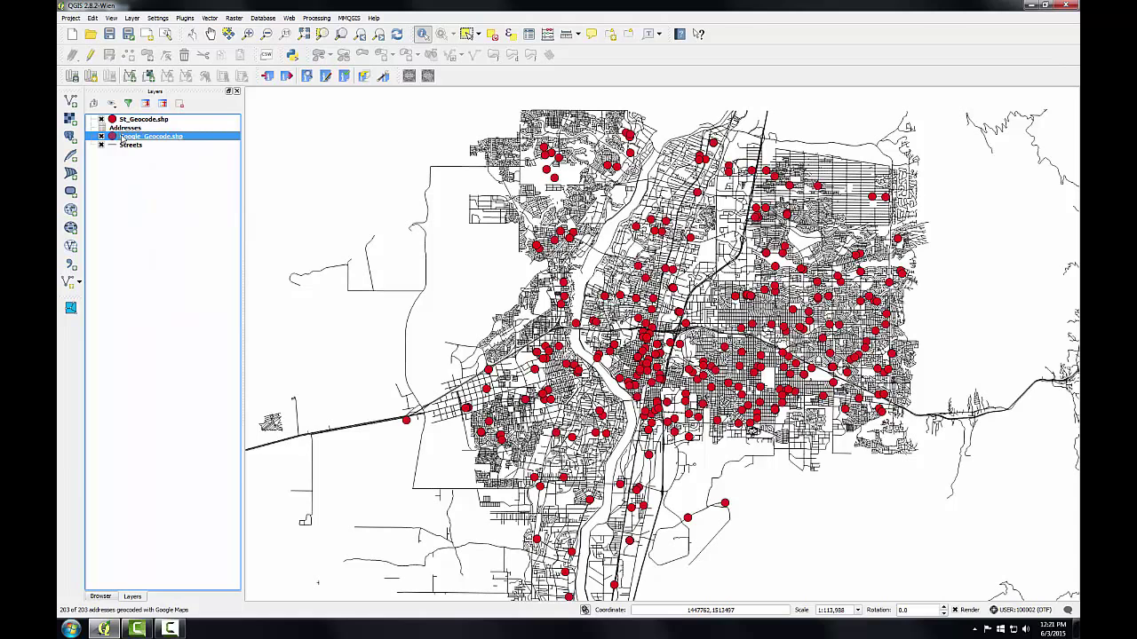
Change the Google_Geocode.shp marker colour to orange in its layer properties.
double_click(111, 137)
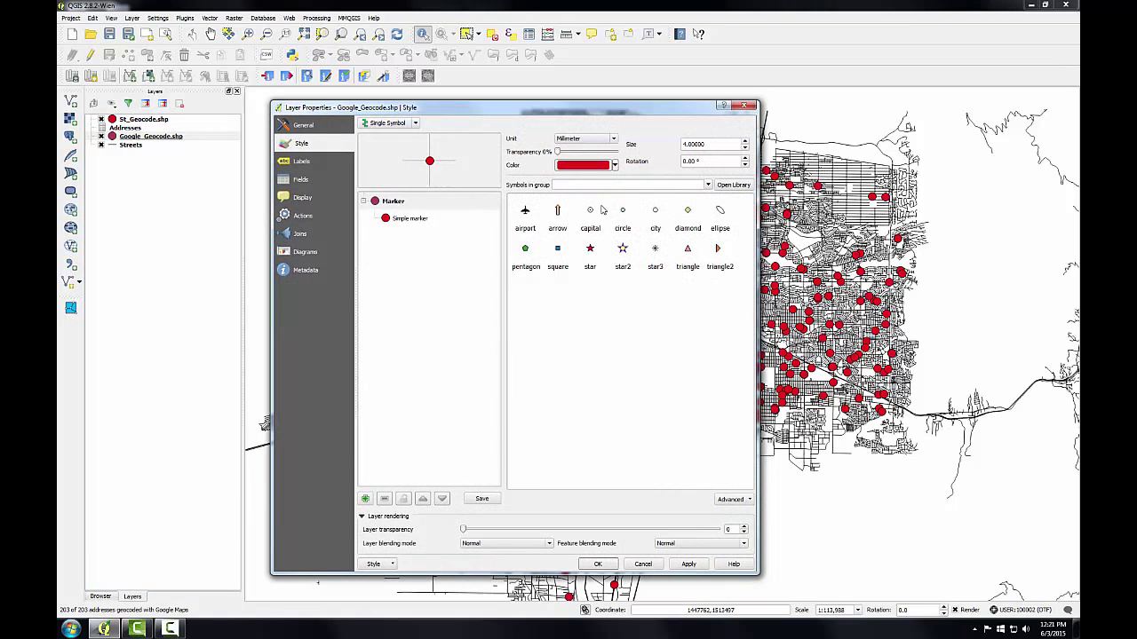
click(615, 165)
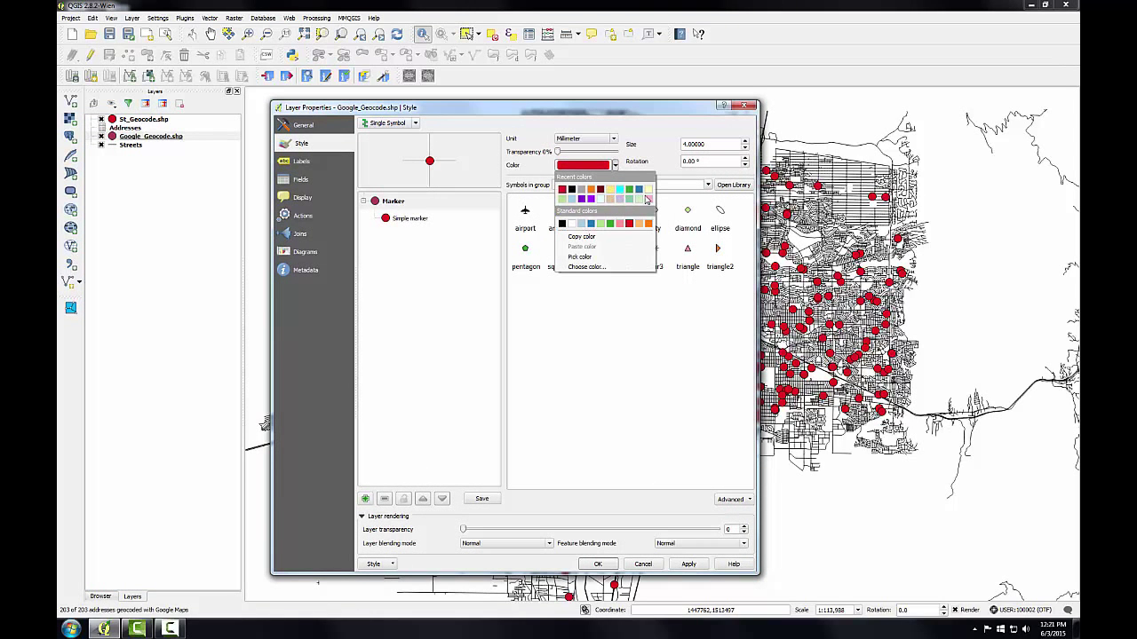
click(647, 224)
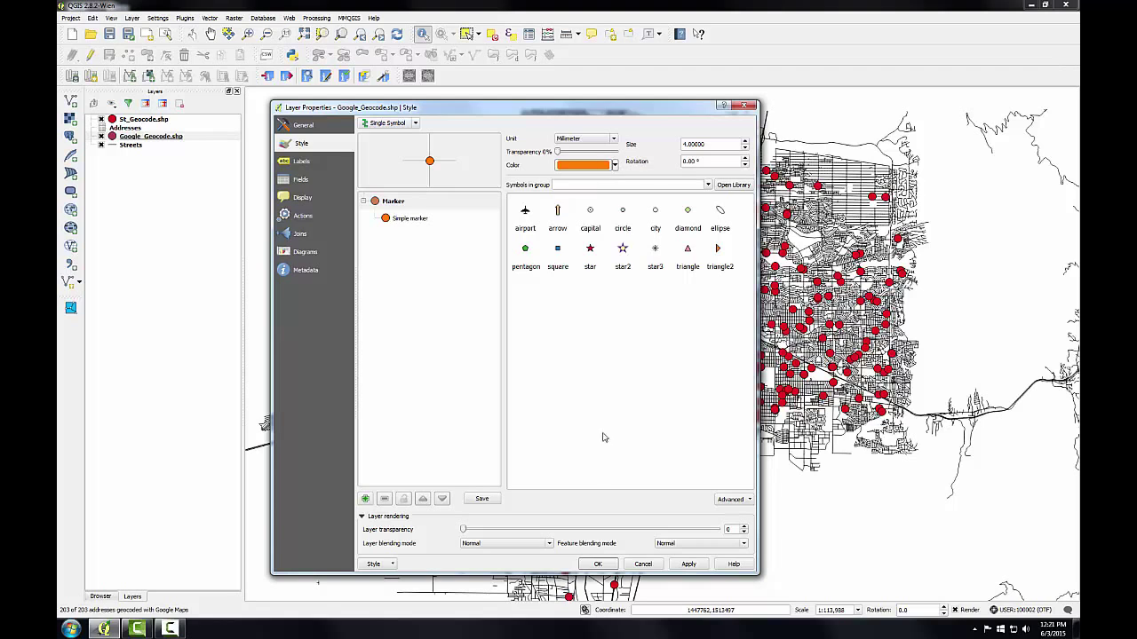
click(597, 564)
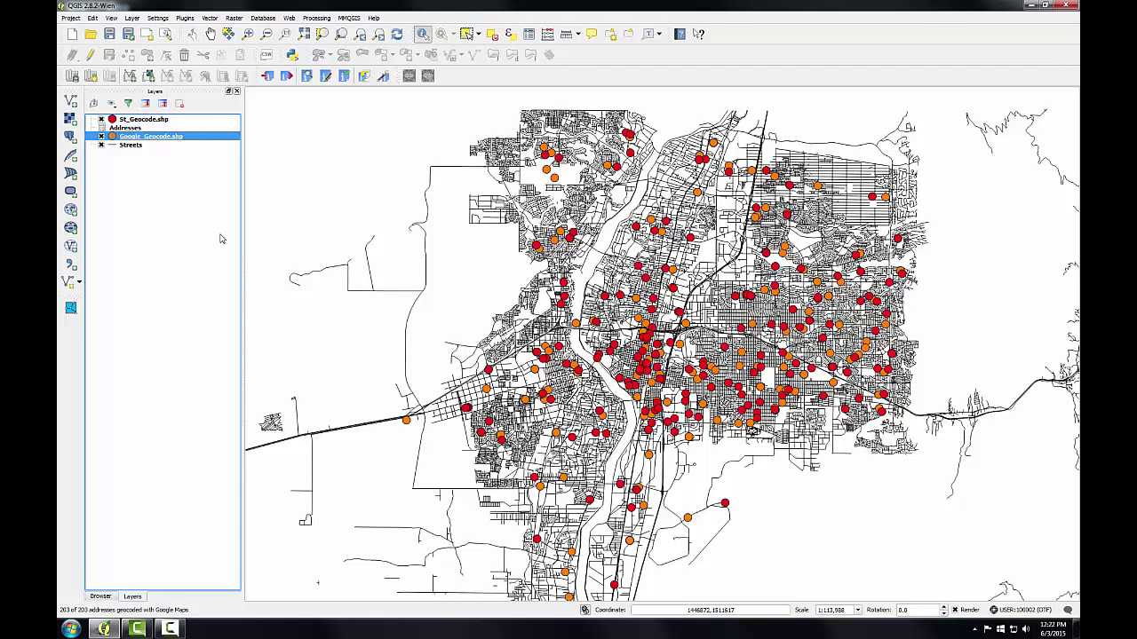
Zoom the map to the Google_Geocode.shp layer's extent.
right_click(135, 137)
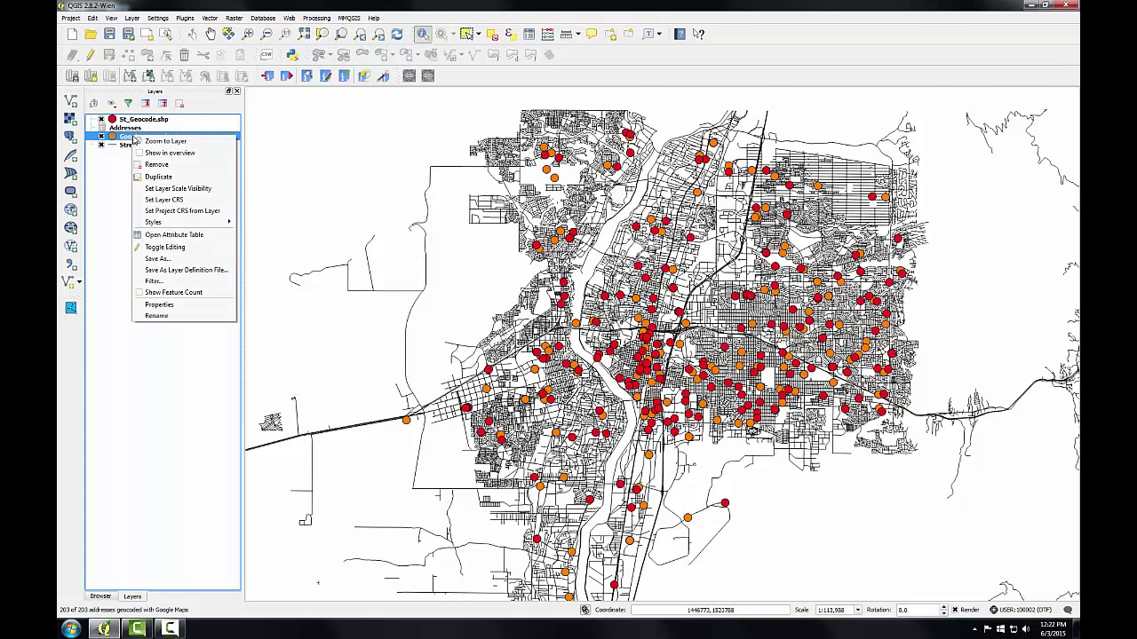
click(140, 141)
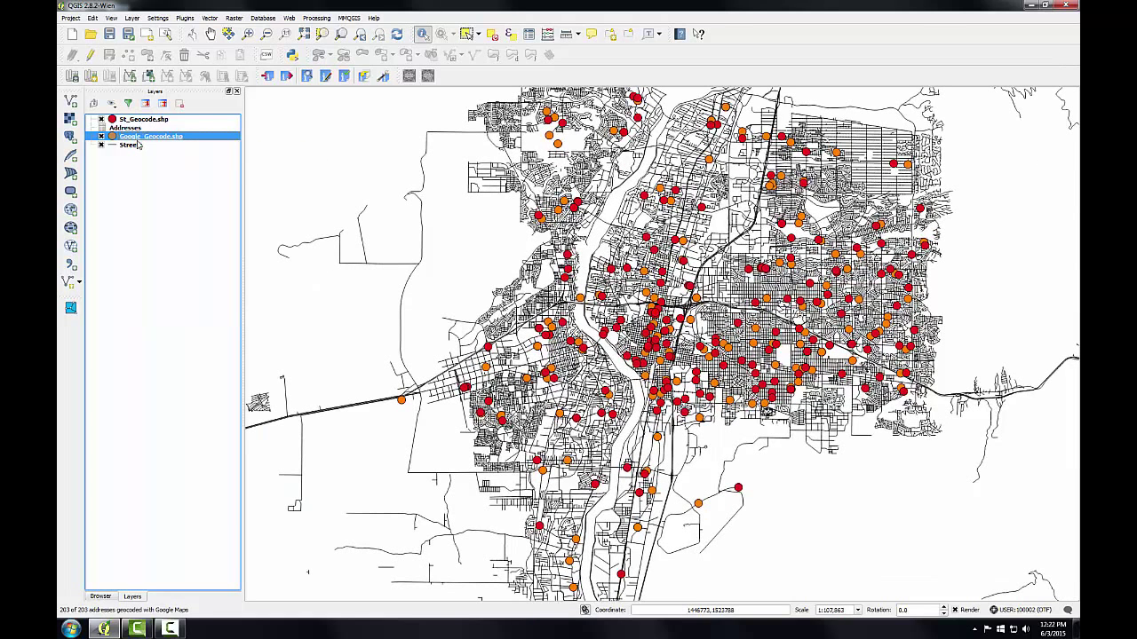